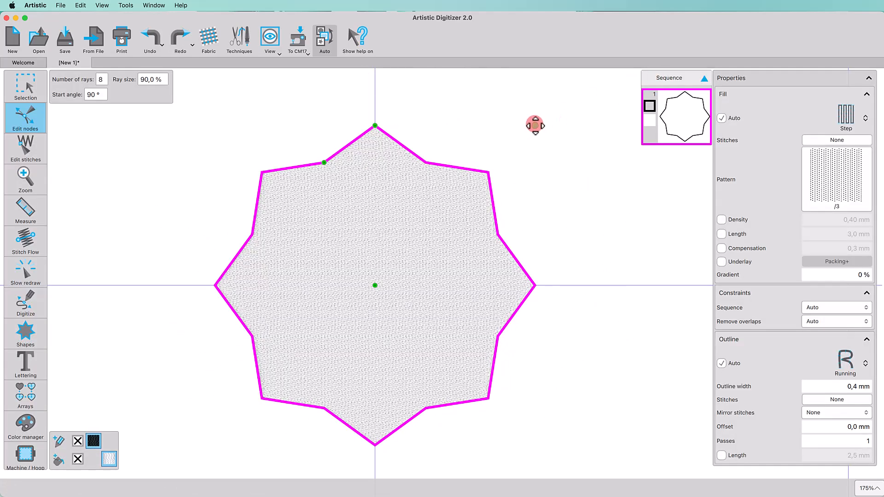
# Step: Squash the star to 98,0 × 36,9 mm and convert it to curves
pyautogui.moveTo(534, 126); pyautogui.dragTo(540, 224)
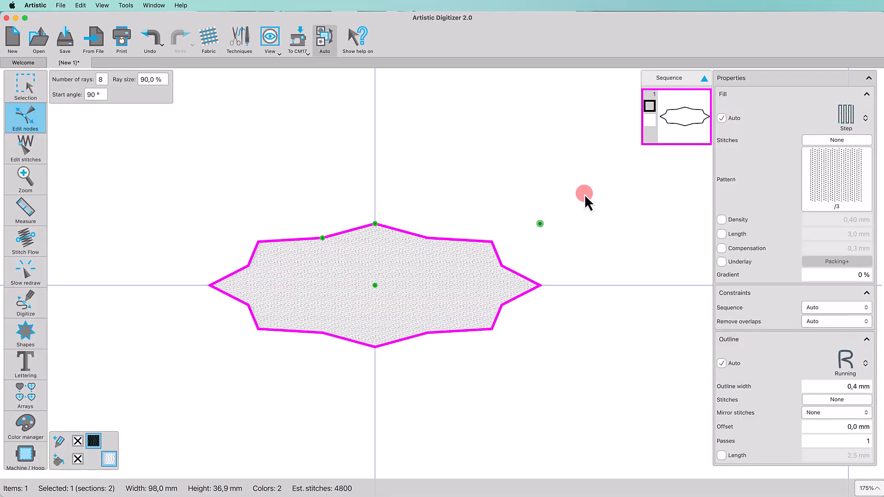
pyautogui.click(29, 97)
pyautogui.rightClick(340, 205)
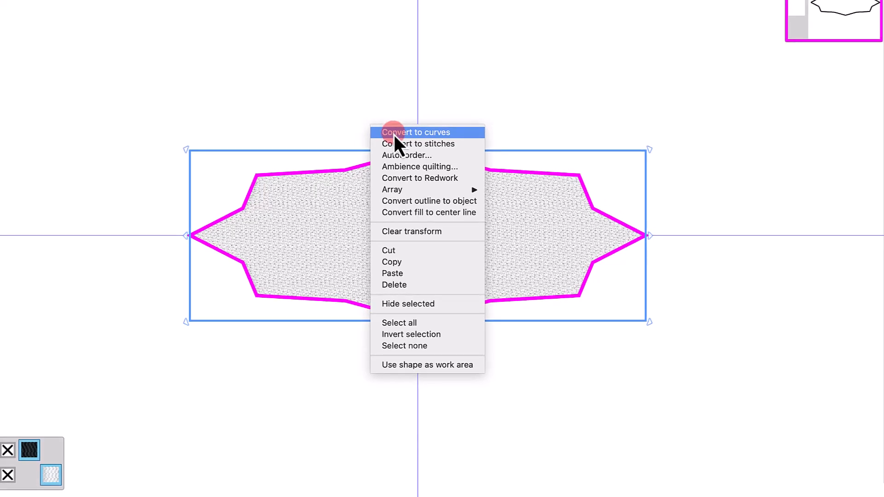
pyautogui.click(394, 133)
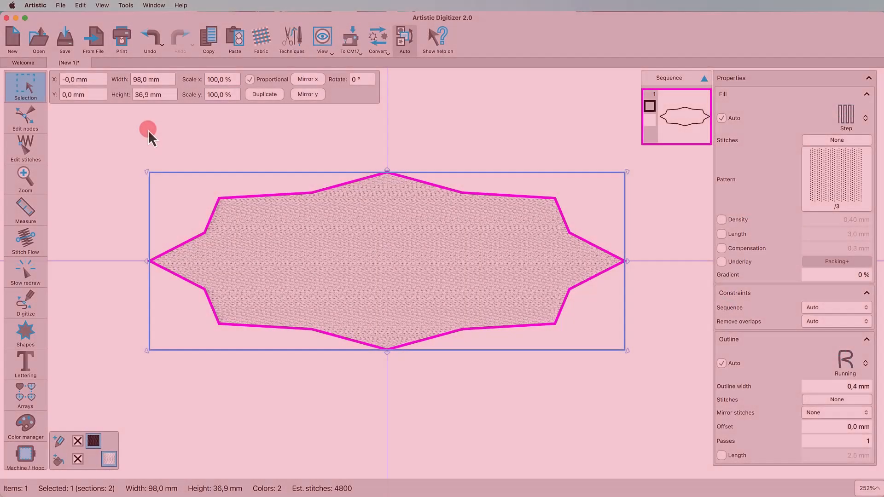
# Step: Enter node editing, try bending two top edges, then undo those bends
pyautogui.click(40, 122)
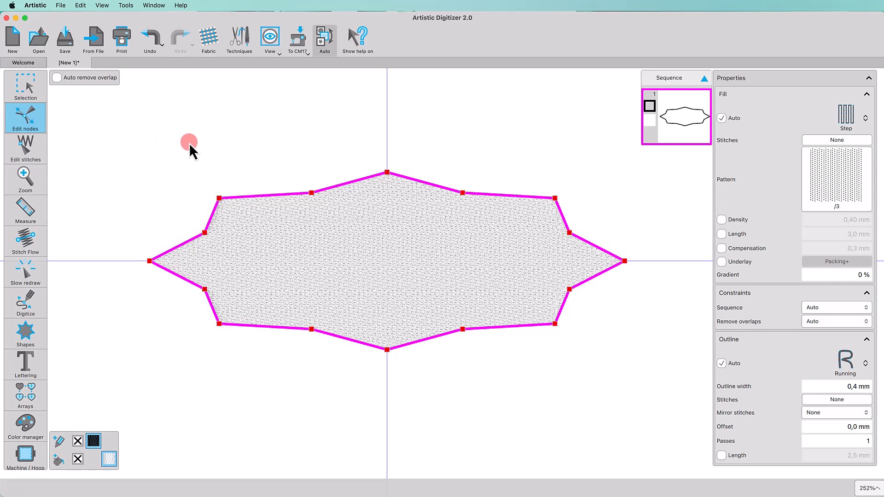
pyautogui.moveTo(276, 196); pyautogui.dragTo(274, 212)
pyautogui.moveTo(339, 186); pyautogui.dragTo(351, 205)
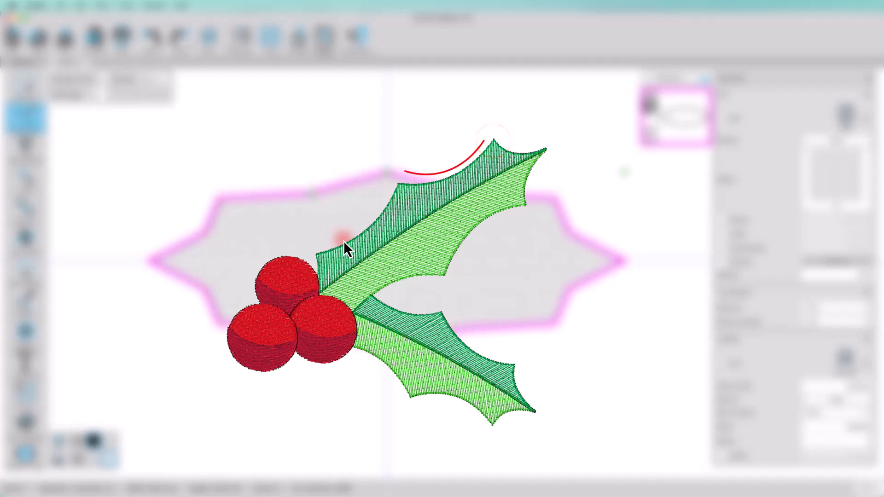
pyautogui.click(175, 37)
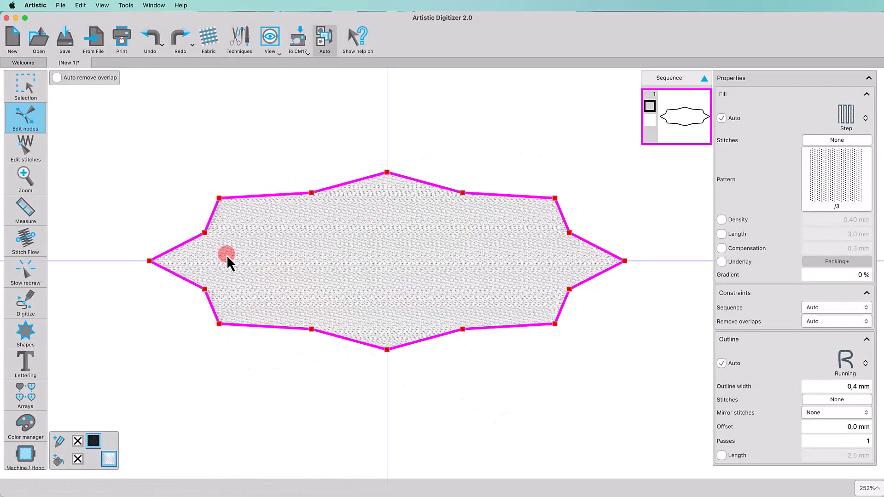
# Step: Select all eight inner corner nodes of the star together
pyautogui.moveTo(207, 235); pyautogui.dragTo(310, 193)
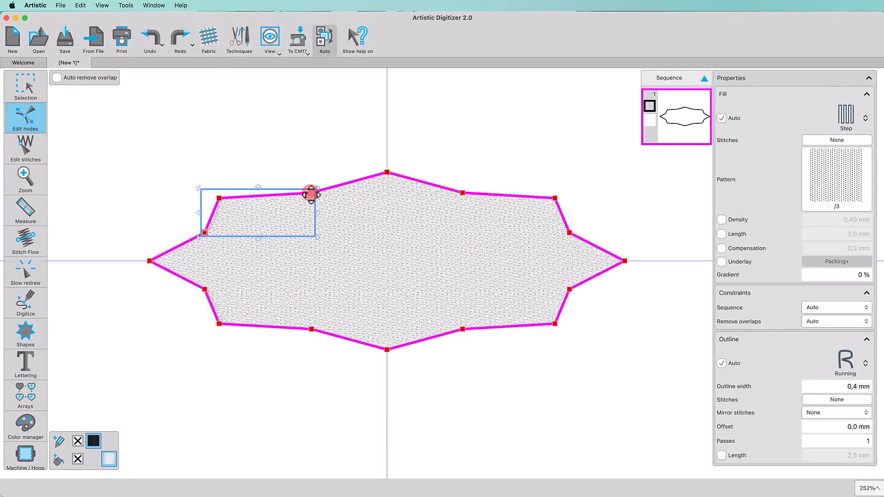
pyautogui.keyDown('super'); pyautogui.click(463, 192); pyautogui.keyUp('super')
pyautogui.keyDown('super'); pyautogui.click(555, 198); pyautogui.keyUp('super')
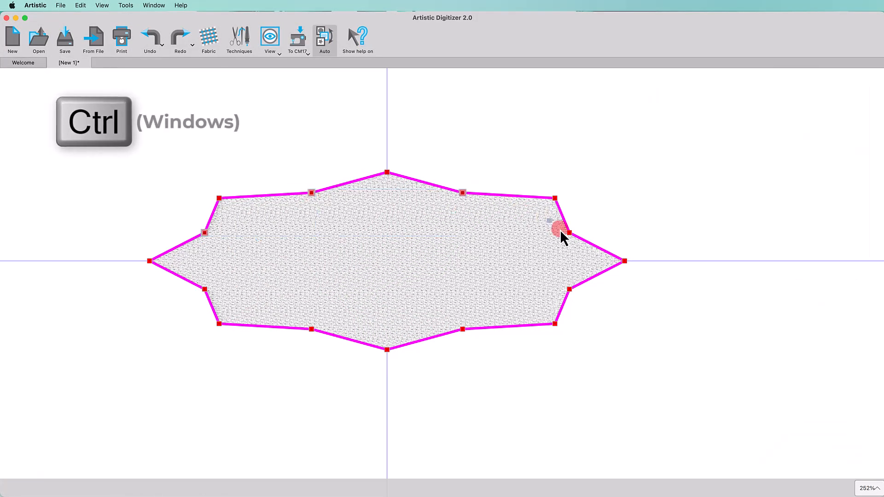
pyautogui.keyDown('super'); pyautogui.click(570, 233); pyautogui.keyUp('super')
pyautogui.keyDown('super'); pyautogui.click(570, 289); pyautogui.keyUp('super')
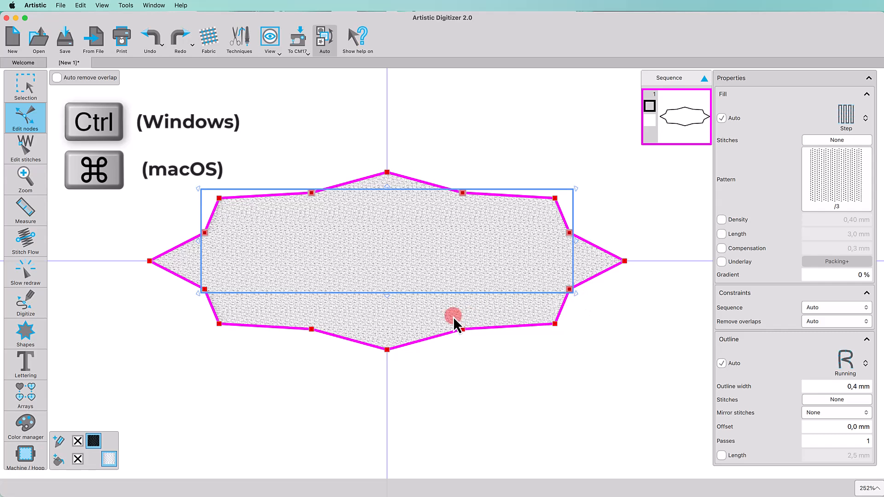
pyautogui.keyDown('super'); pyautogui.click(462, 329); pyautogui.keyUp('super')
pyautogui.keyDown('super'); pyautogui.click(311, 329); pyautogui.keyUp('super')
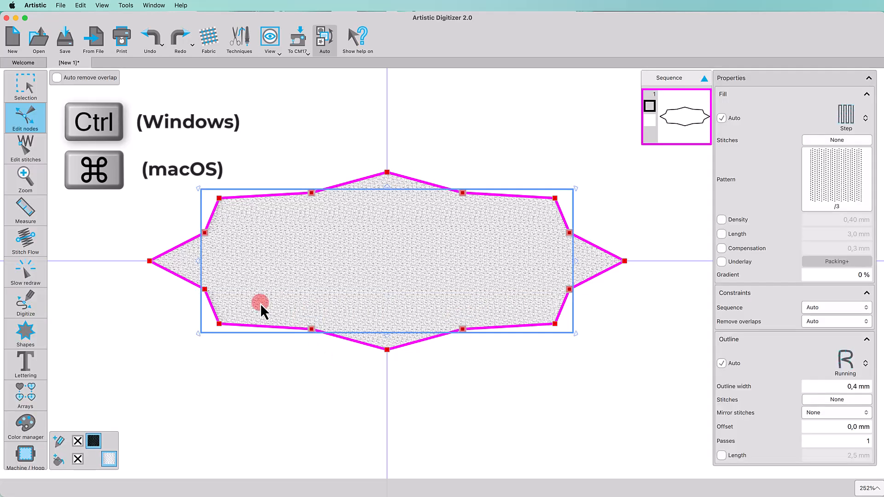
pyautogui.moveTo(193, 275); pyautogui.dragTo(215, 302)
# Step: Apply Auto smooth node to the selected inner nodes, then deselect them
pyautogui.rightClick(387, 227)
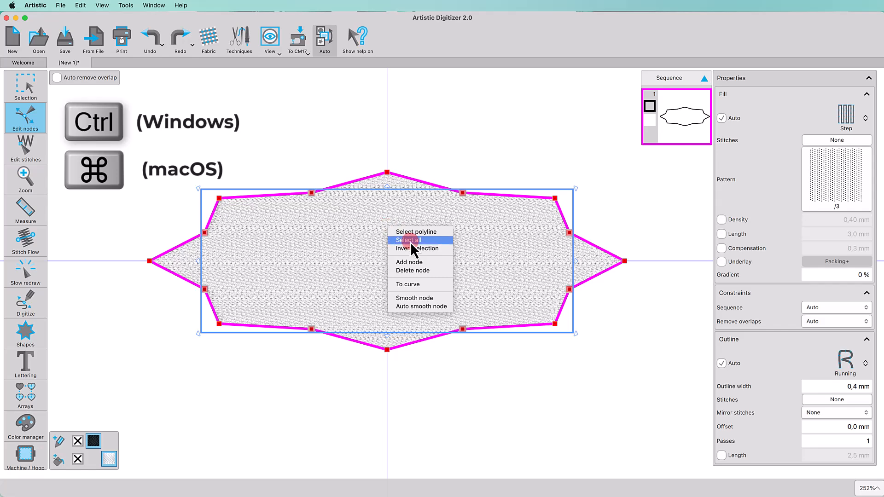
pyautogui.click(420, 307)
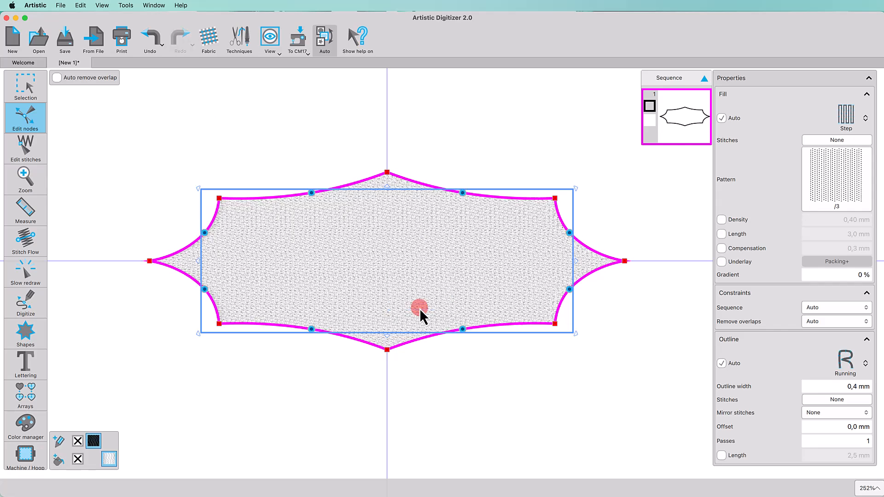
pyautogui.click(526, 430)
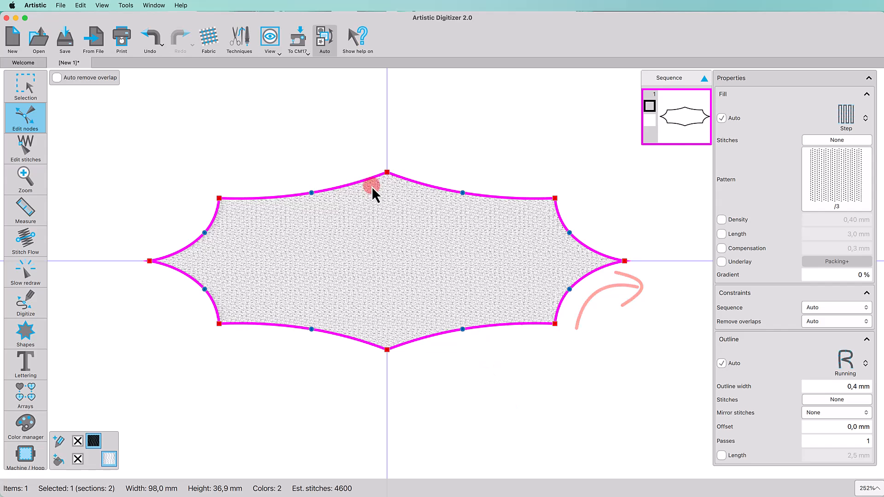
# Step: Bow the top-left, top-right, bottom-right and bottom-left edges inward into scallops
pyautogui.moveTo(312, 193); pyautogui.dragTo(314, 207)
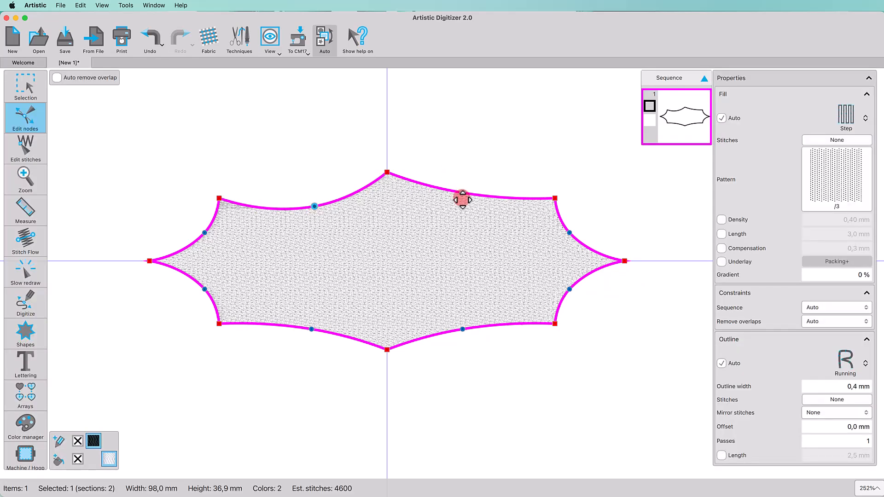
pyautogui.moveTo(462, 197); pyautogui.dragTo(460, 204)
pyautogui.moveTo(464, 329); pyautogui.dragTo(474, 312)
pyautogui.moveTo(311, 329); pyautogui.dragTo(312, 313)
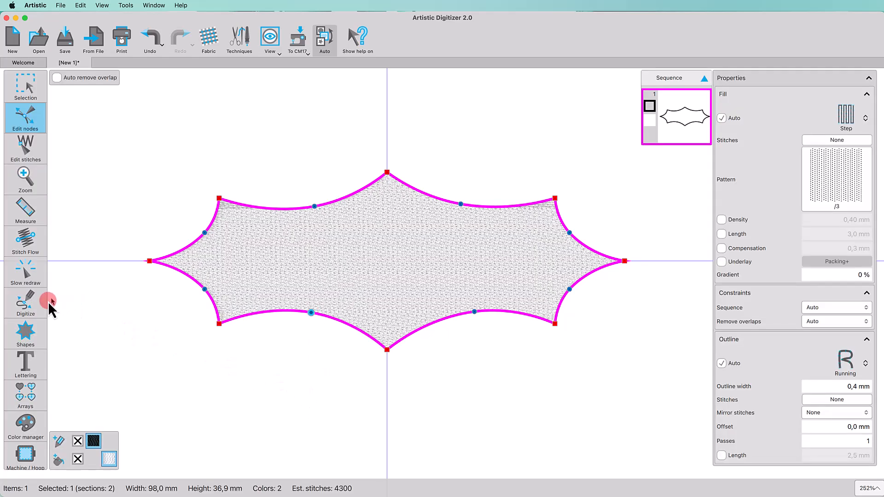
# Step: Digitize a gently curved line through the leaf's middle from its left tip
pyautogui.click(36, 304)
pyautogui.click(106, 263)
pyautogui.click(164, 261)
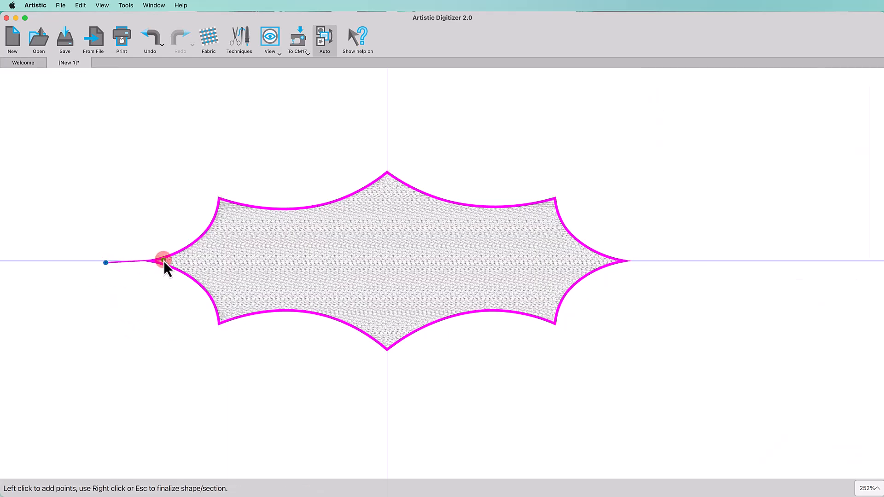
pyautogui.click(298, 250)
pyautogui.click(447, 249)
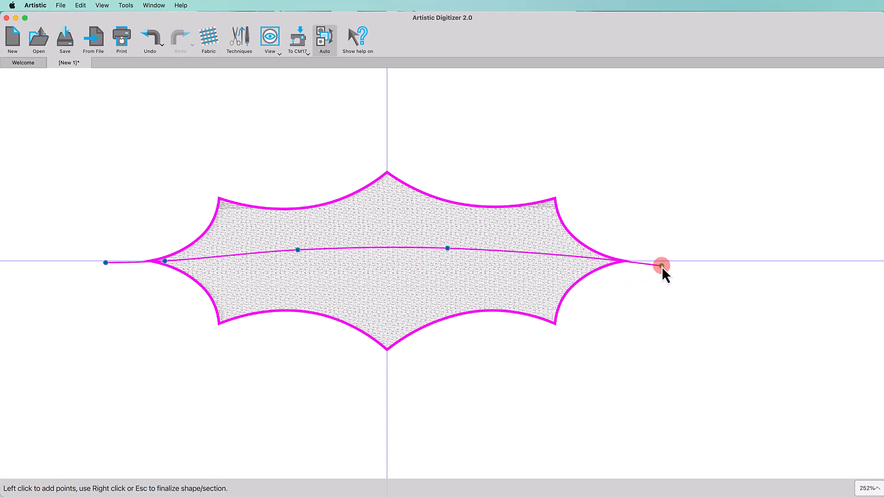
pyautogui.rightClick(662, 266)
pyautogui.click(674, 272)
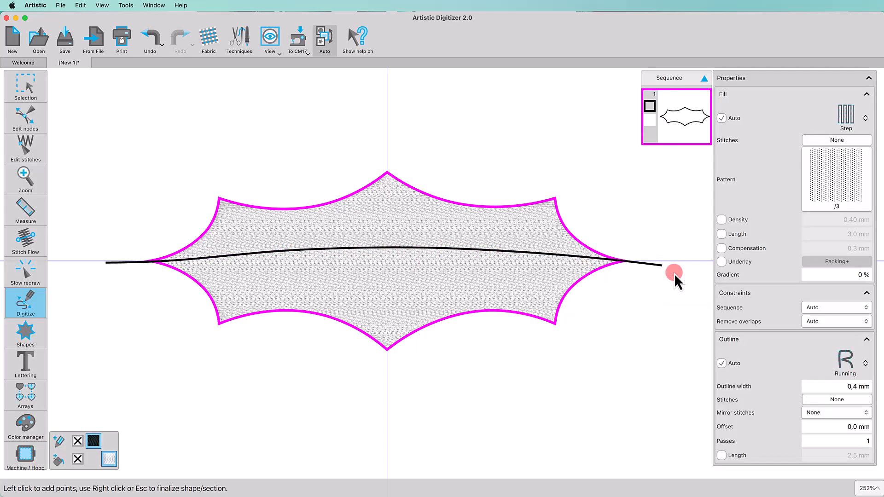
# Step: Knife the leaf along the line, then select only its top half
pyautogui.click(23, 108)
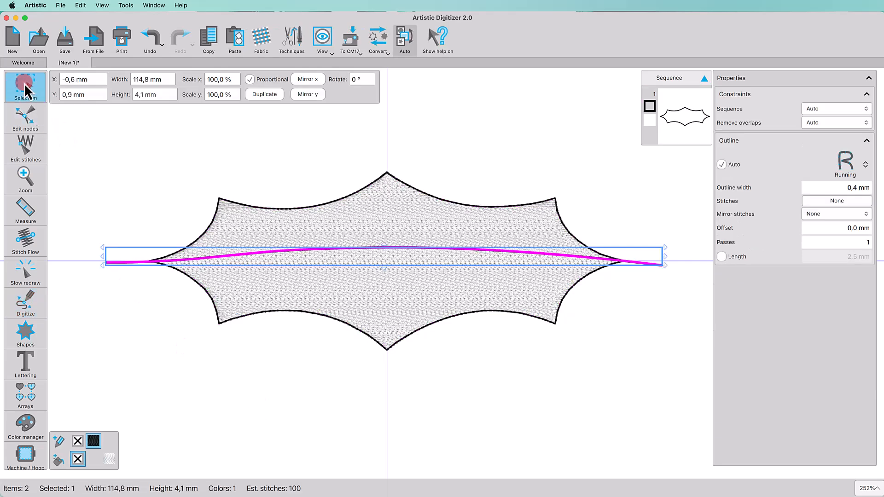
pyautogui.keyDown('shift'); pyautogui.click(367, 315); pyautogui.keyUp('shift')
pyautogui.rightClick(391, 213)
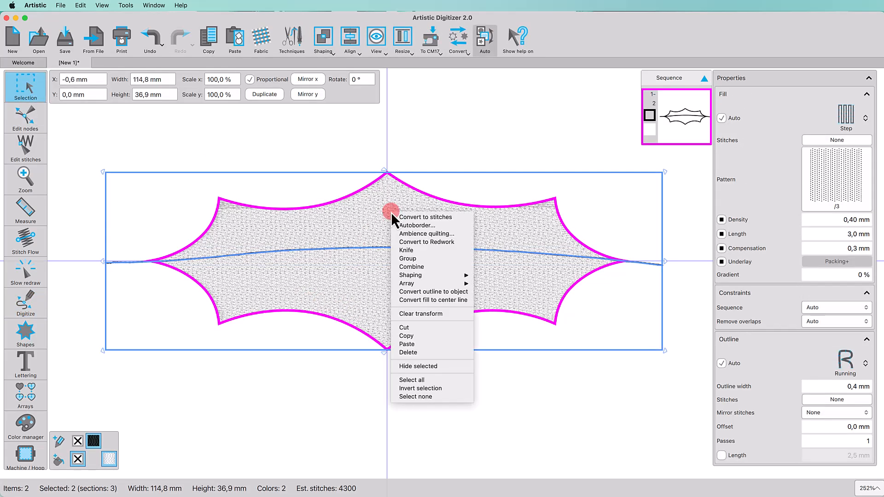
pyautogui.click(423, 261)
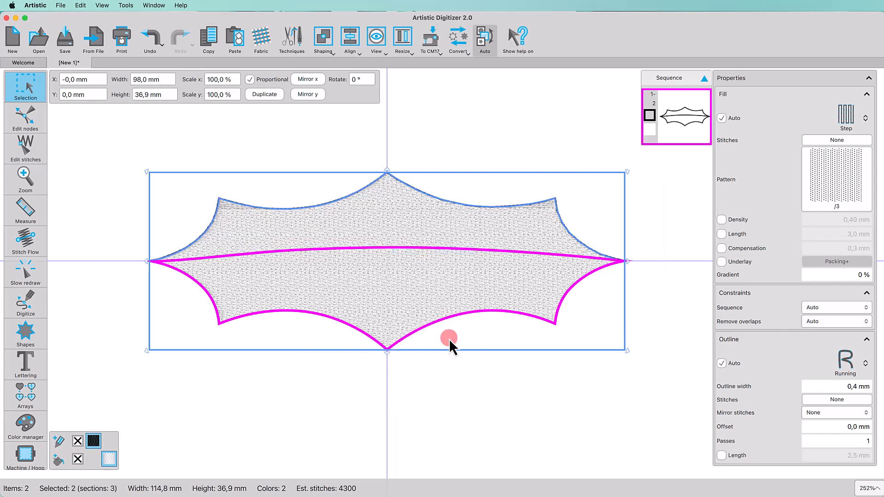
pyautogui.click(478, 410)
pyautogui.click(368, 234)
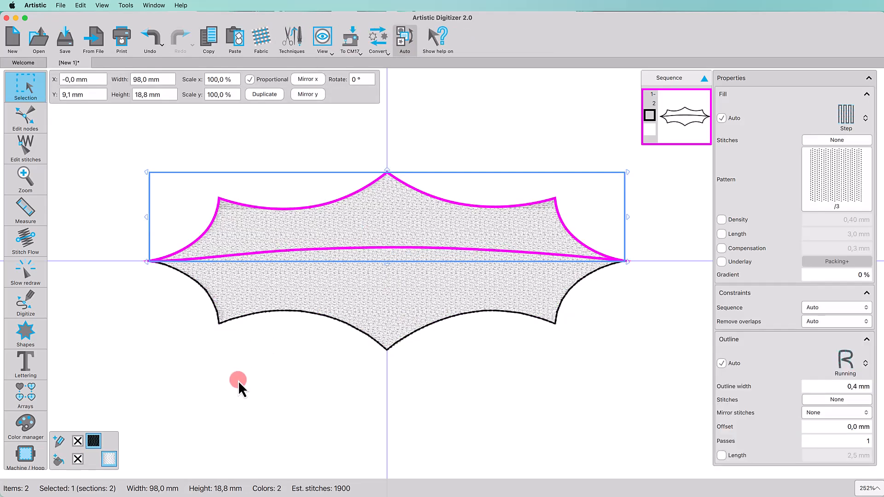
# Step: Fill the leaf's top half with dark green #169133 and a matching green outline
pyautogui.click(58, 459)
pyautogui.click(68, 387)
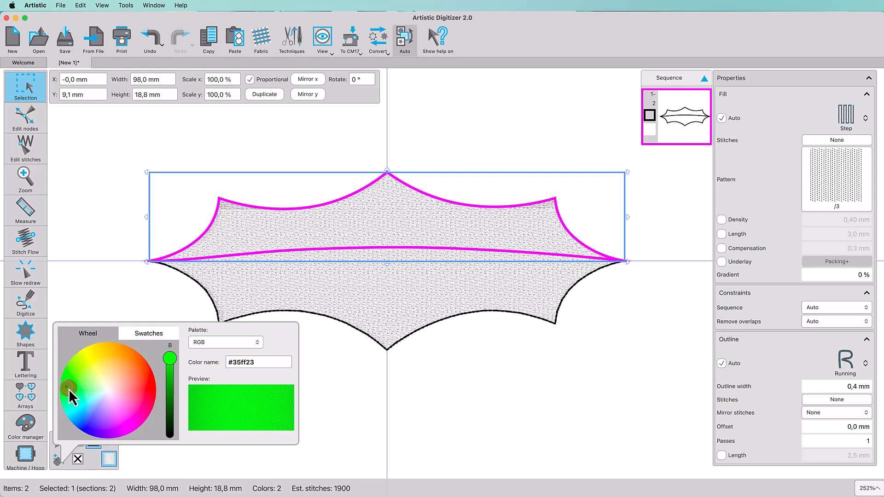
pyautogui.moveTo(69, 392); pyautogui.dragTo(69, 397)
pyautogui.moveTo(169, 358); pyautogui.dragTo(170, 393)
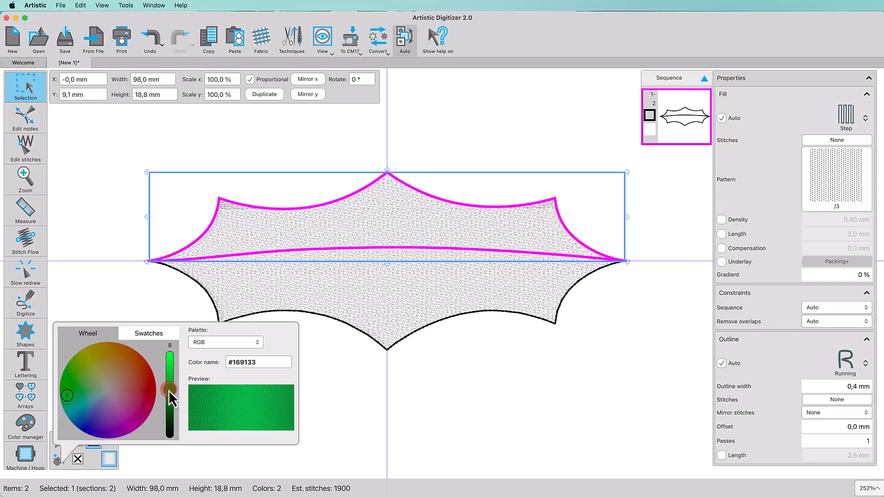
pyautogui.click(343, 397)
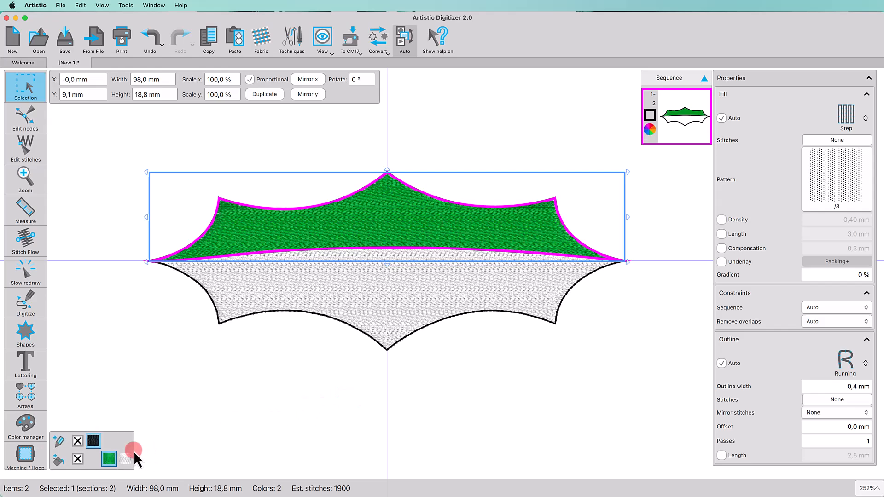
pyautogui.click(108, 443)
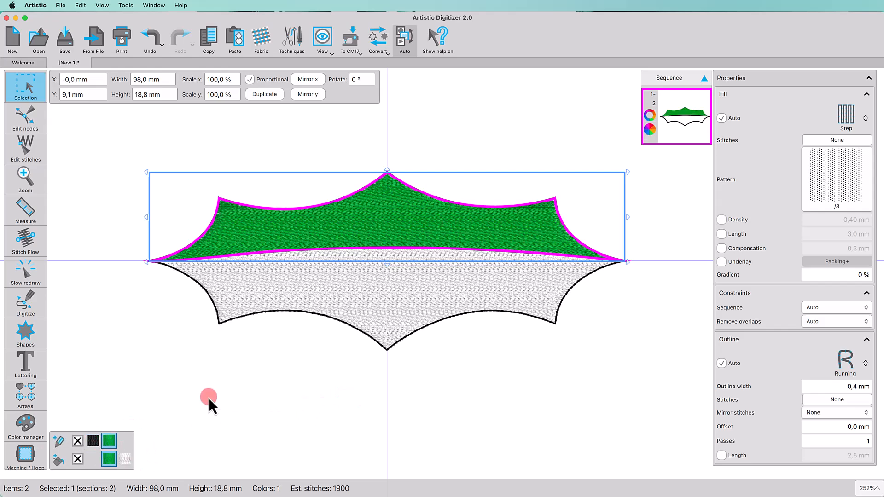
# Step: Fill the leaf's bottom half with light green #94d071, then deselect
pyautogui.click(351, 301)
pyautogui.click(59, 458)
pyautogui.click(81, 386)
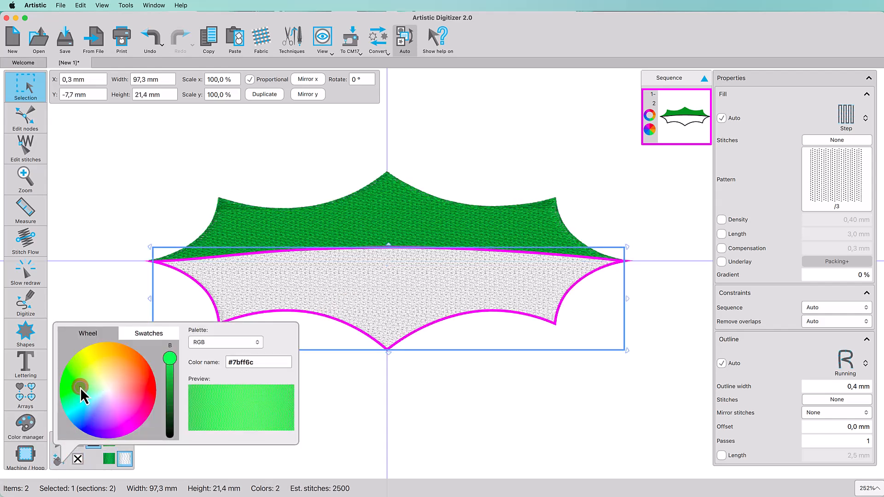
pyautogui.click(87, 382)
pyautogui.moveTo(170, 358); pyautogui.dragTo(170, 371)
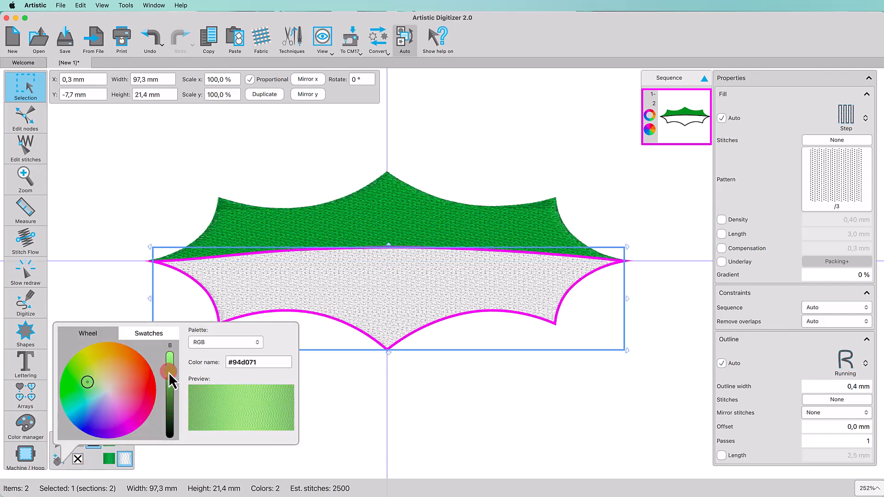
pyautogui.click(328, 406)
pyautogui.click(128, 442)
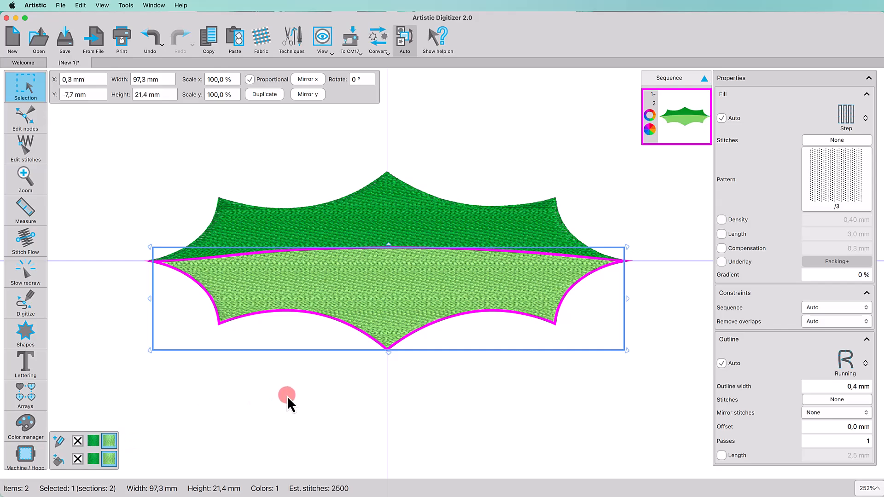
pyautogui.click(286, 396)
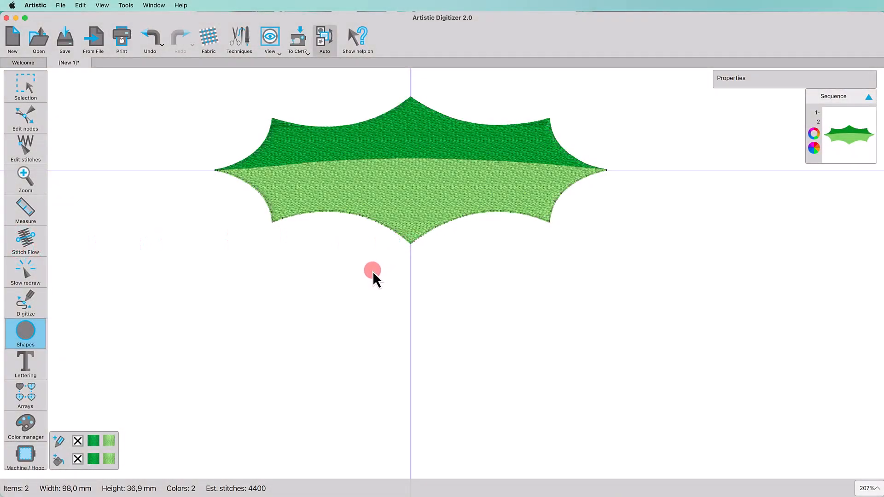
# Step: Draw a circle berry below the leaf, filled red #ff3329 with no outline
pyautogui.moveTo(373, 271); pyautogui.dragTo(451, 348)
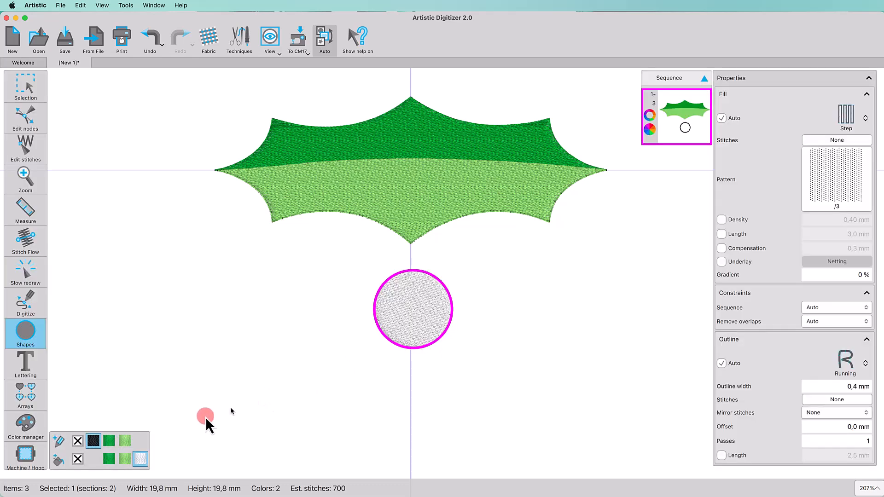
pyautogui.click(55, 462)
pyautogui.click(148, 388)
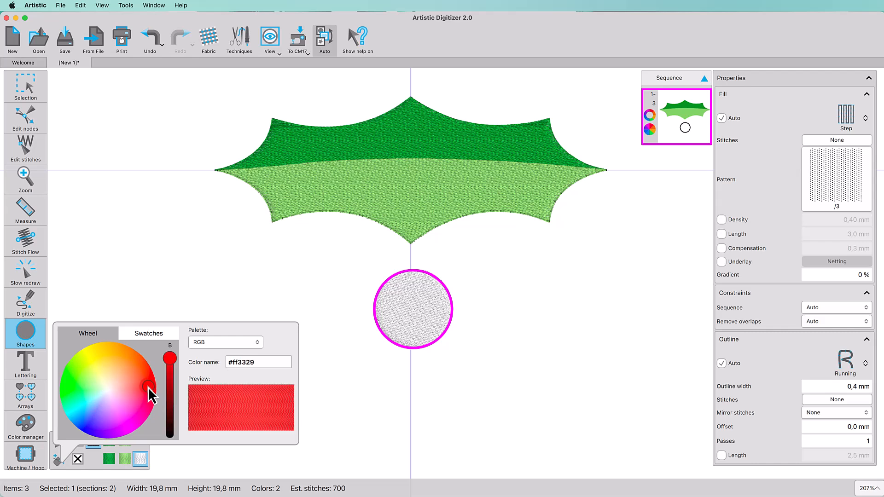
pyautogui.click(387, 385)
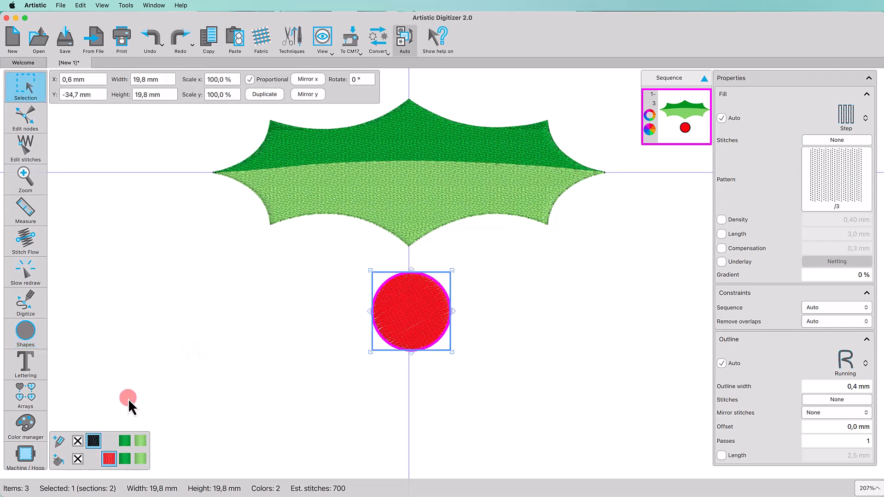
pyautogui.click(77, 441)
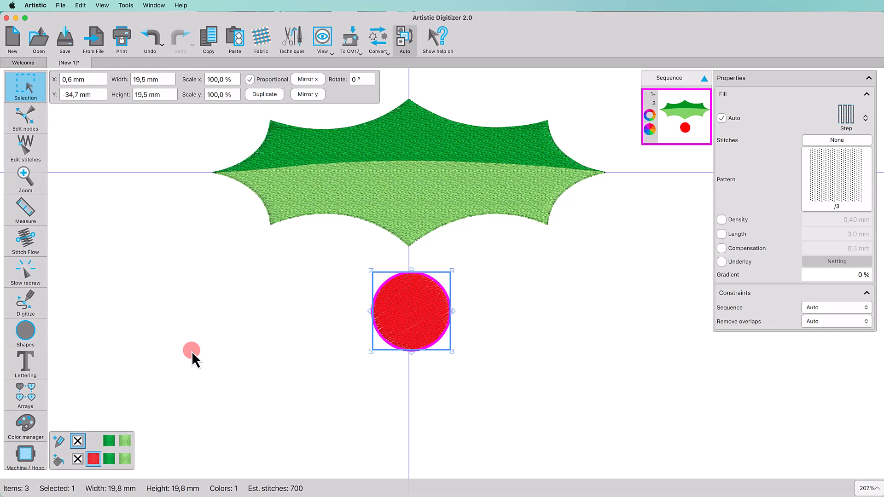
# Step: Duplicate the berry in place and refill the copy dark red #8c1c16
pyautogui.click(266, 95)
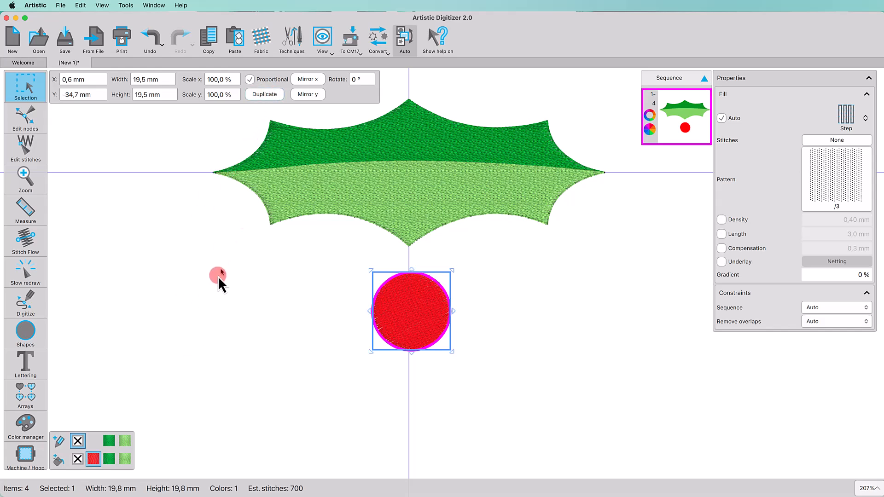
pyautogui.click(59, 459)
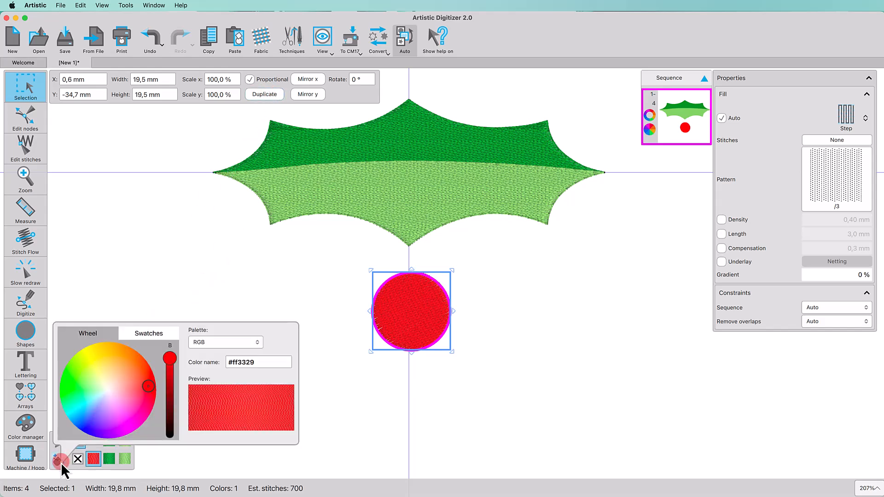
pyautogui.click(171, 391)
pyautogui.click(375, 410)
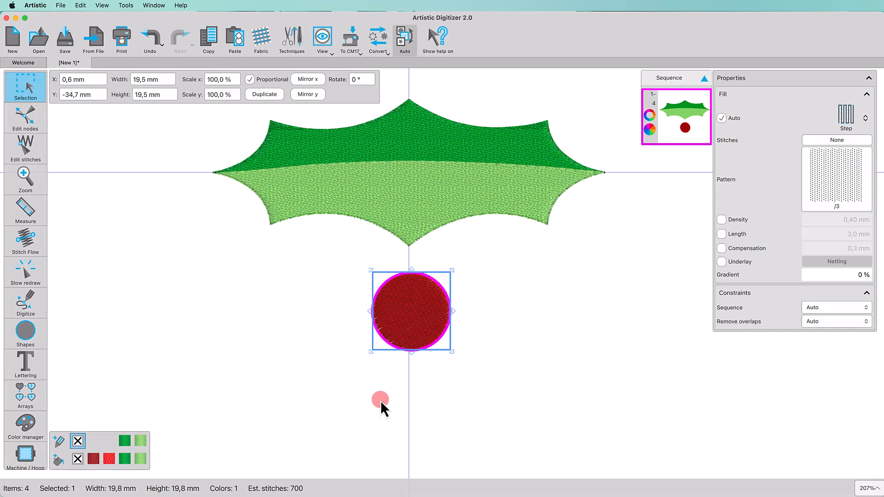
pyautogui.click(28, 304)
# Step: Digitize a shallow three-point curve across the dark red circle
pyautogui.click(69, 298)
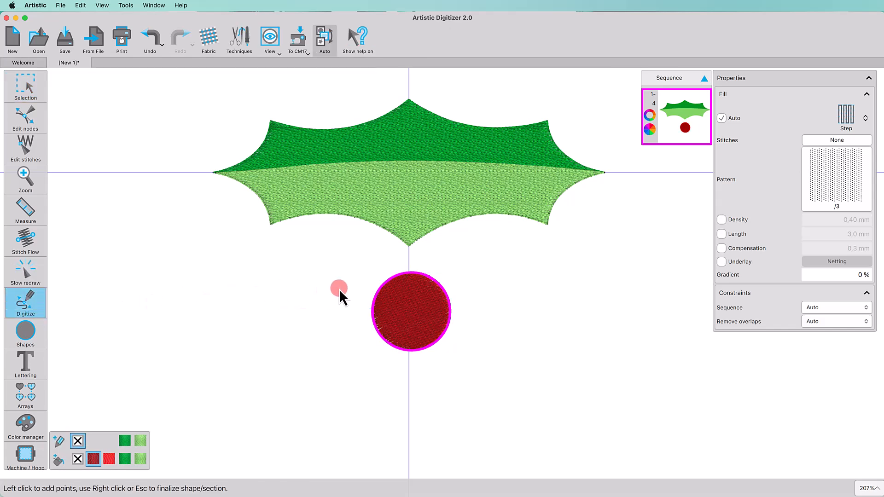
pyautogui.click(360, 288)
pyautogui.click(407, 321)
pyautogui.click(468, 294)
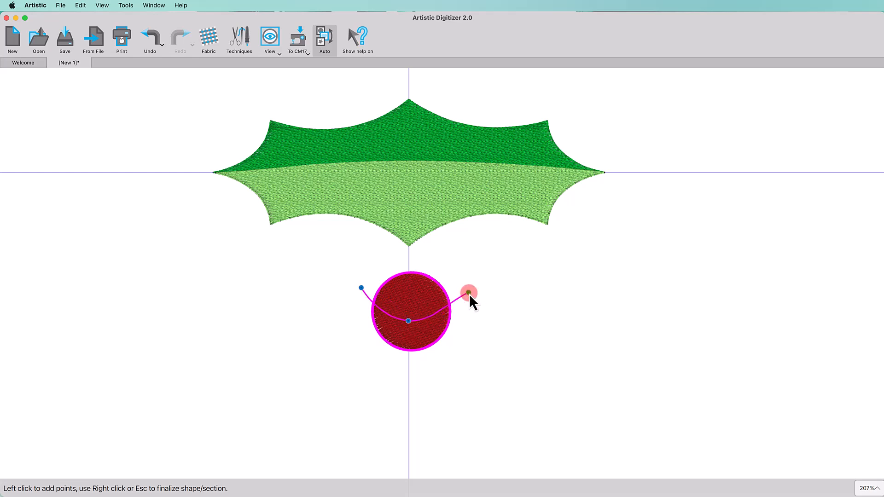
pyautogui.rightClick(468, 294)
pyautogui.click(476, 299)
# Step: Knife the dark red circle along the curve and delete its upper piece
pyautogui.click(27, 87)
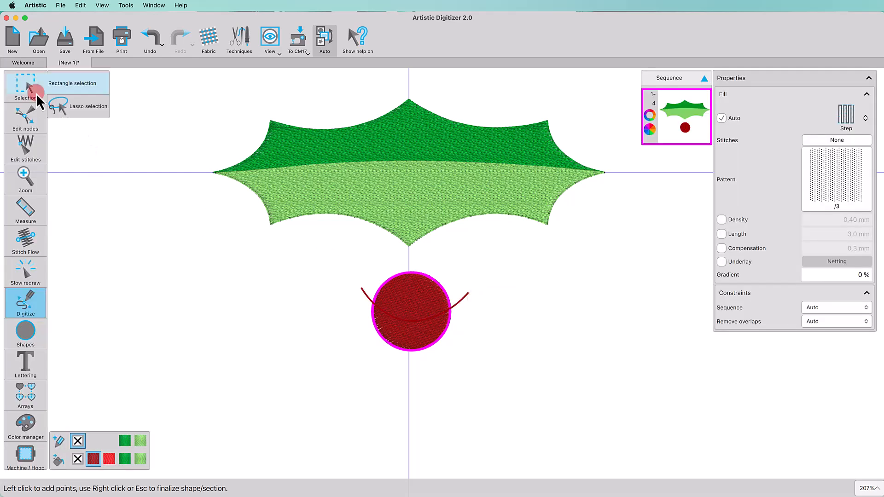
pyautogui.click(360, 290)
pyautogui.keyDown('shift'); pyautogui.click(397, 348); pyautogui.keyUp('shift')
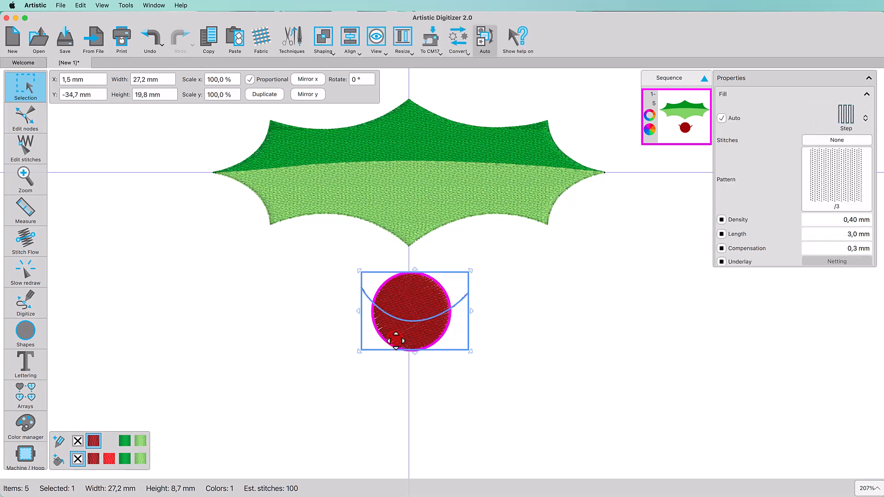
pyautogui.rightClick(409, 261)
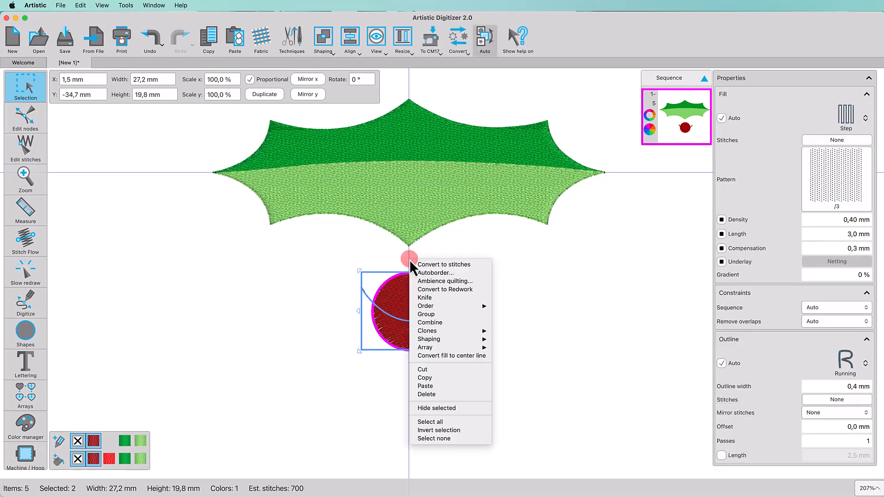
pyautogui.click(438, 296)
pyautogui.press('Delete')
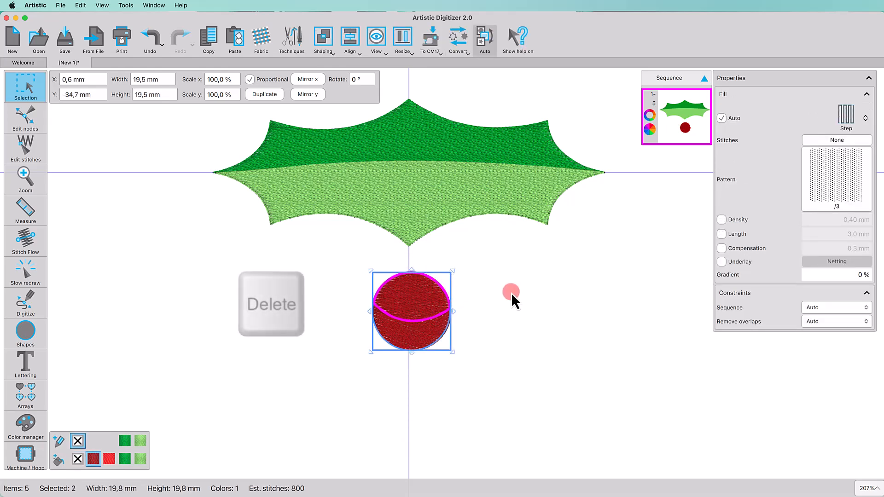
pyautogui.click(414, 312)
# Step: Set the dark red lower part's stitch direction running across the circle
pyautogui.click(512, 327)
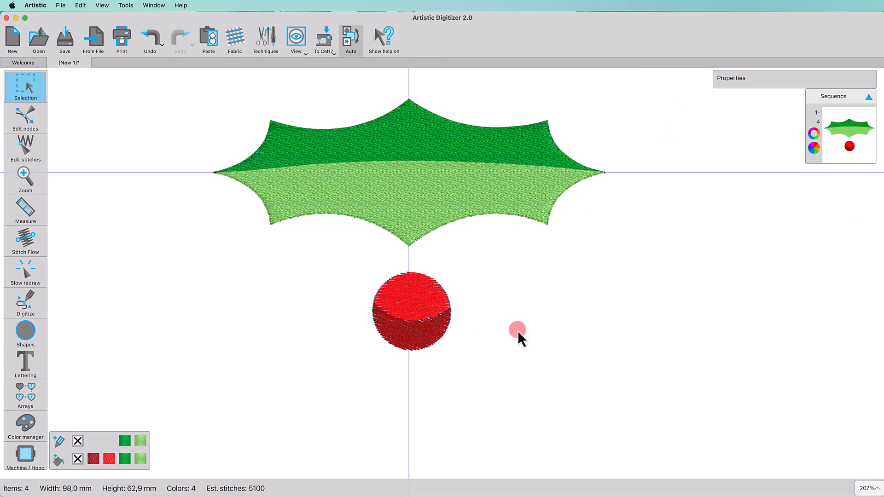
pyautogui.click(424, 343)
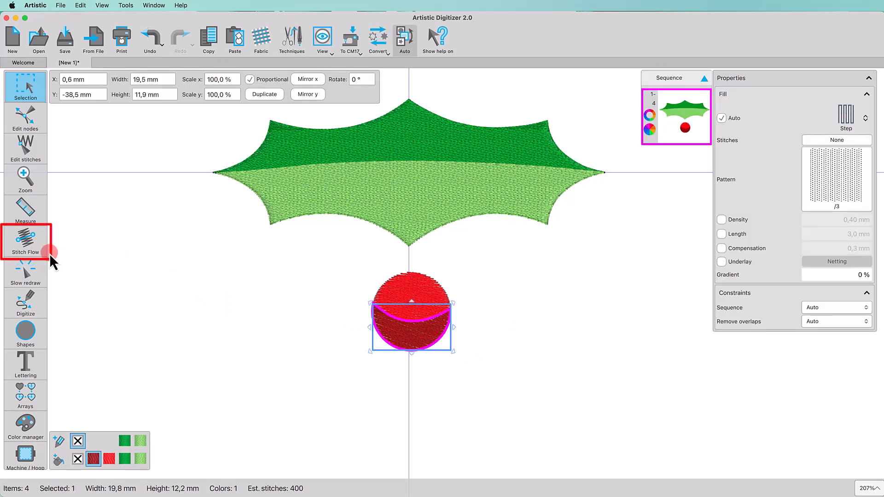
pyautogui.click(37, 247)
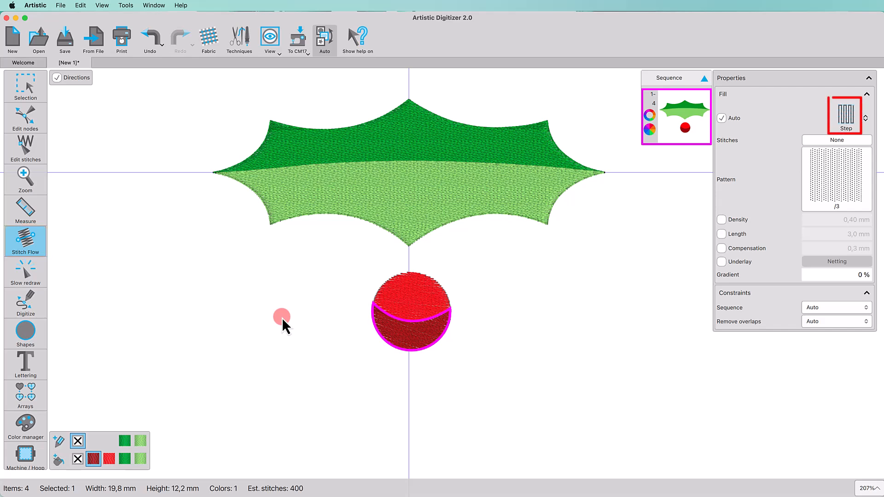
pyautogui.moveTo(369, 303)
pyautogui.mouseDown()
pyautogui.moveTo(451, 308)
pyautogui.moveTo(411, 323)
pyautogui.mouseUp()
# Step: Set Remove overlaps to Never for the berry's dark red lower part
pyautogui.click(495, 306)
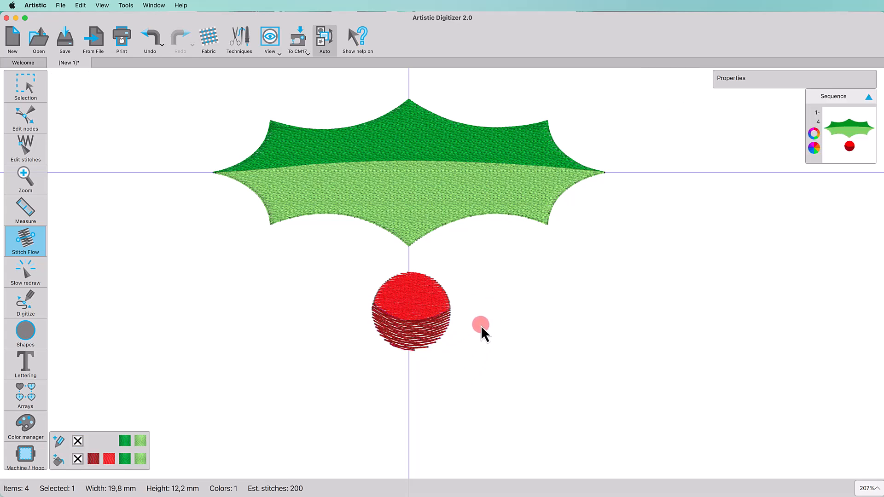
pyautogui.click(444, 333)
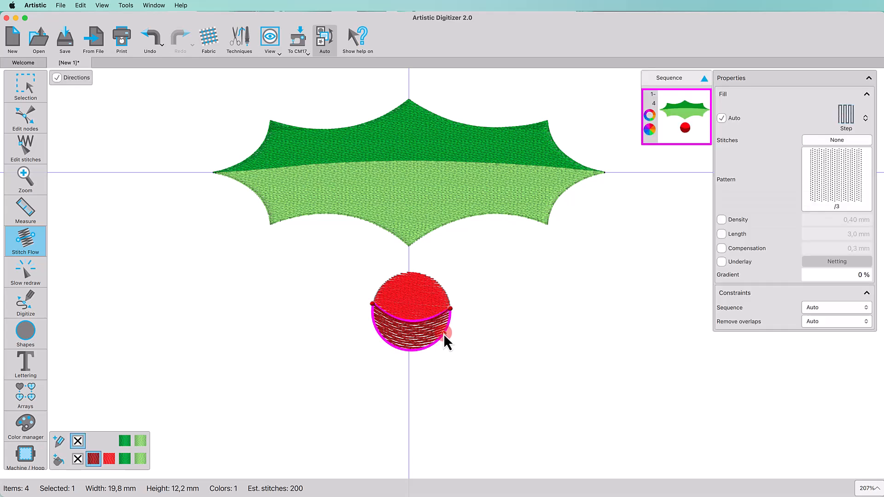
pyautogui.click(824, 322)
pyautogui.click(824, 335)
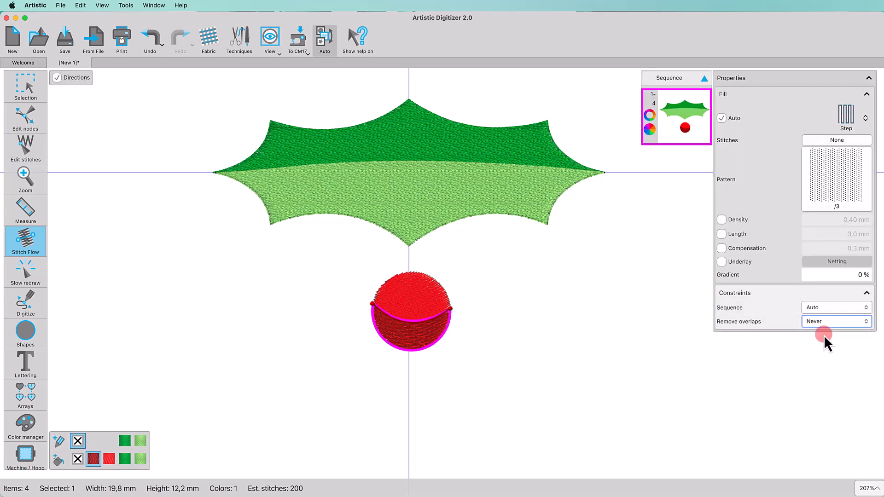
pyautogui.click(597, 372)
# Step: Draw a stitch flow line across the red top circle
pyautogui.click(409, 298)
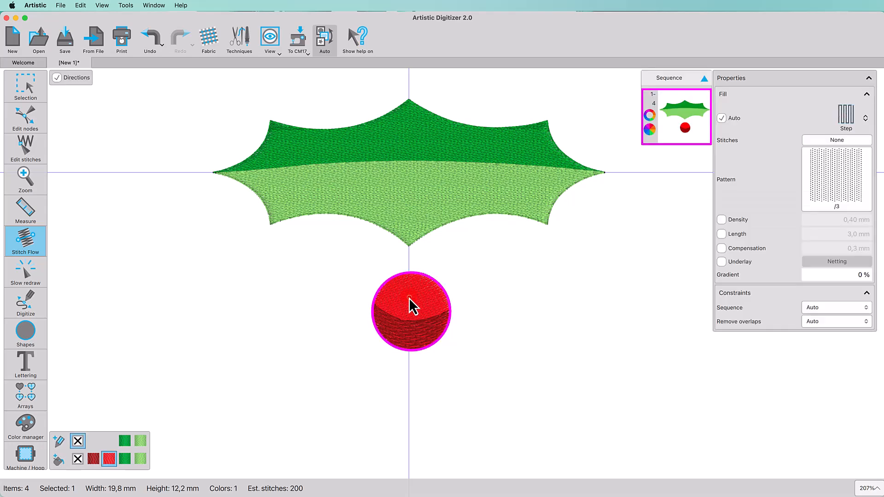
pyautogui.click(373, 297)
pyautogui.moveTo(374, 299); pyautogui.dragTo(449, 309)
# Step: Duplicate the holly leaf and rotate the copy upward about its left tip
pyautogui.click(506, 310)
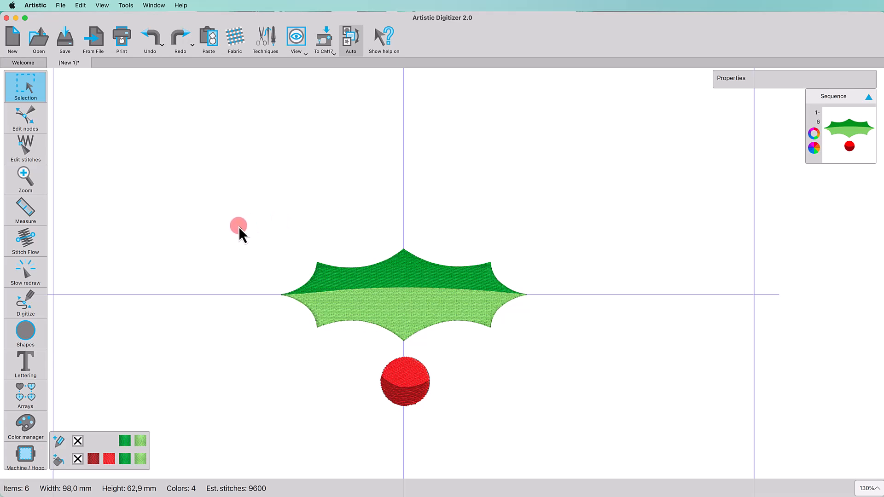
pyautogui.moveTo(239, 228); pyautogui.dragTo(551, 349)
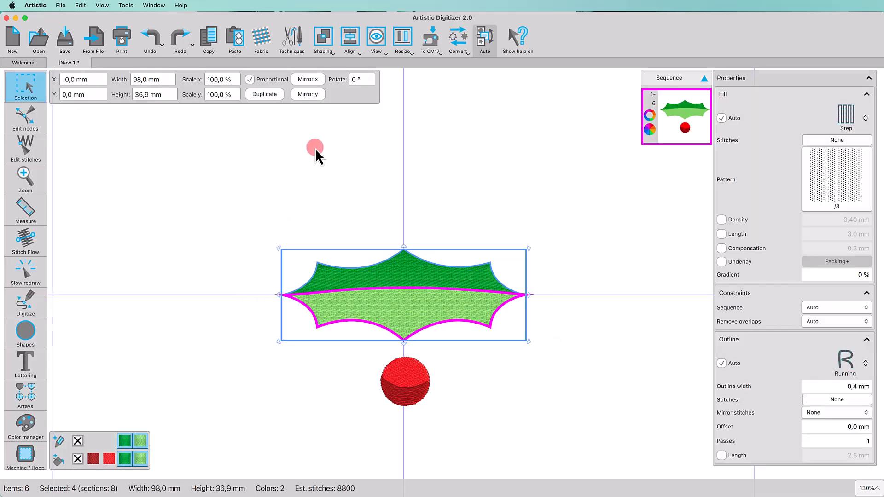
pyautogui.click(272, 94)
pyautogui.click(402, 278)
pyautogui.moveTo(403, 295); pyautogui.dragTo(282, 295)
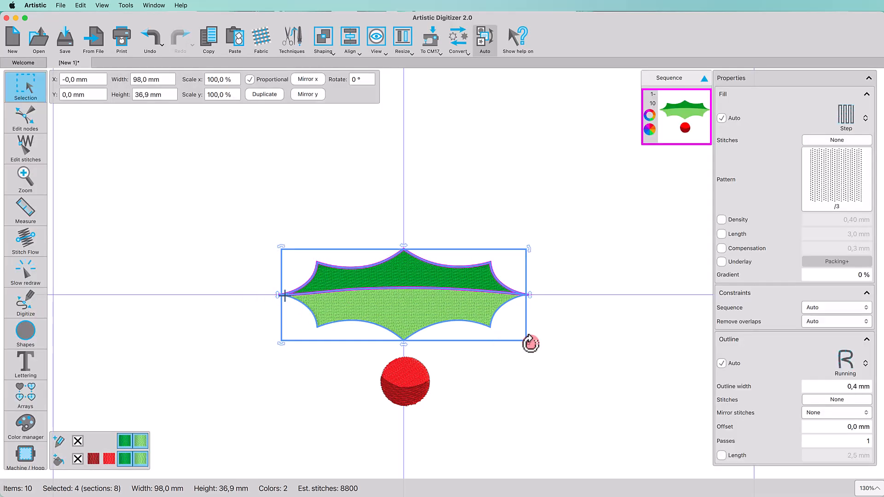
pyautogui.moveTo(529, 343); pyautogui.dragTo(521, 225)
pyautogui.click(446, 197)
# Step: Rotate the lower leaf clockwise about its left tip, shrinking and tilting it slightly
pyautogui.click(404, 332)
pyautogui.keyDown('shift'); pyautogui.click(445, 281); pyautogui.keyUp('shift')
pyautogui.click(375, 310)
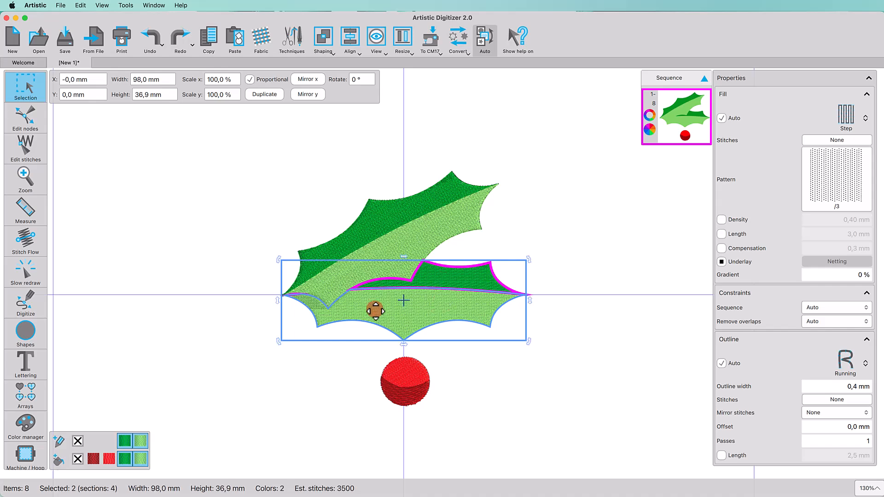
pyautogui.moveTo(403, 300); pyautogui.dragTo(283, 296)
pyautogui.moveTo(529, 259); pyautogui.dragTo(471, 300)
pyautogui.moveTo(383, 318); pyautogui.dragTo(389, 310)
pyautogui.moveTo(477, 293); pyautogui.dragTo(487, 291)
pyautogui.click(386, 318)
pyautogui.moveTo(383, 311); pyautogui.dragTo(288, 295)
pyautogui.moveTo(488, 290); pyautogui.dragTo(490, 311)
pyautogui.scroll(-2, 442, 308)
pyautogui.hscroll(-2, 442, 308)
# Step: Rotate the lower leaf about 7° clockwise, then move the berry to where the leaves meet
pyautogui.moveTo(395, 305); pyautogui.dragTo(491, 390)
pyautogui.moveTo(452, 336); pyautogui.dragTo(326, 370)
pyautogui.click(464, 267)
pyautogui.keyDown('shift'); pyautogui.click(448, 294); pyautogui.keyUp('shift')
pyautogui.moveTo(428, 275); pyautogui.dragTo(340, 243)
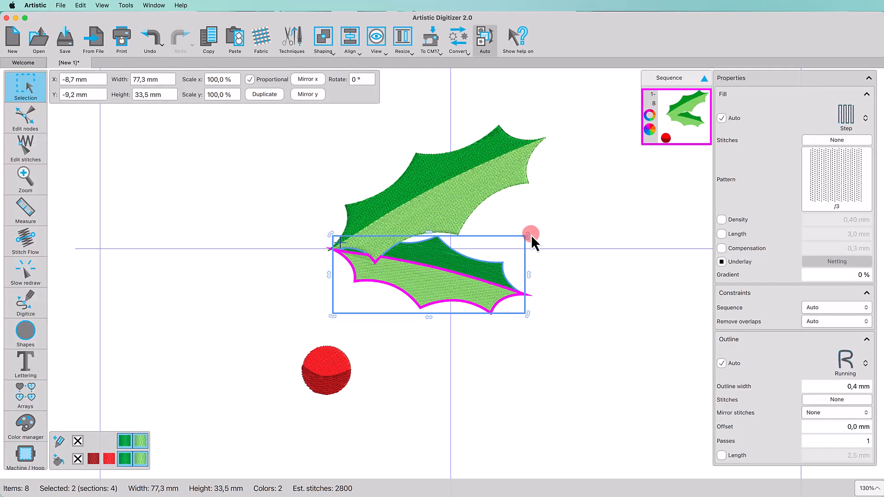
pyautogui.moveTo(528, 236); pyautogui.dragTo(528, 259)
pyautogui.moveTo(432, 295); pyautogui.dragTo(435, 289)
pyautogui.click(612, 232)
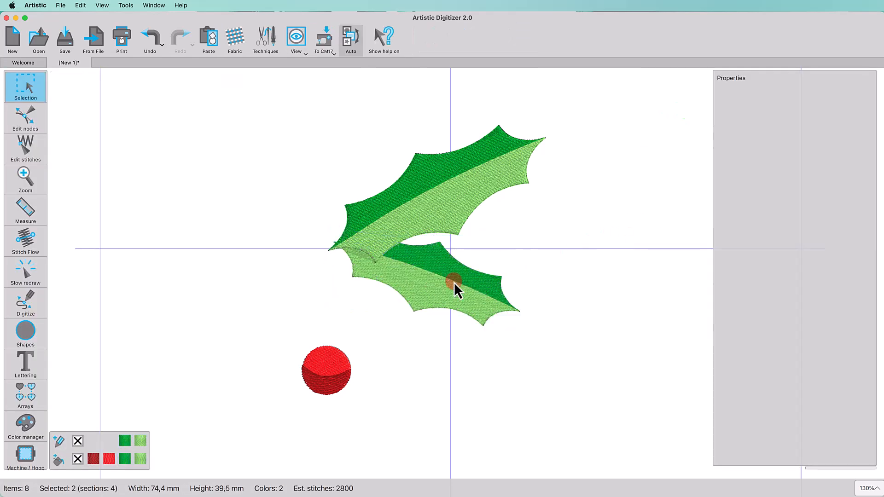
pyautogui.moveTo(291, 333); pyautogui.dragTo(368, 406)
pyautogui.moveTo(332, 361); pyautogui.dragTo(298, 207)
# Step: Duplicate the berry twice, enlarging and arranging the copies into a three-berry cluster
pyautogui.click(256, 98)
pyautogui.moveTo(306, 249); pyautogui.dragTo(354, 279)
pyautogui.moveTo(327, 293); pyautogui.dragTo(318, 302)
pyautogui.moveTo(352, 263); pyautogui.dragTo(295, 260)
pyautogui.click(261, 94)
pyautogui.moveTo(337, 297); pyautogui.dragTo(312, 263)
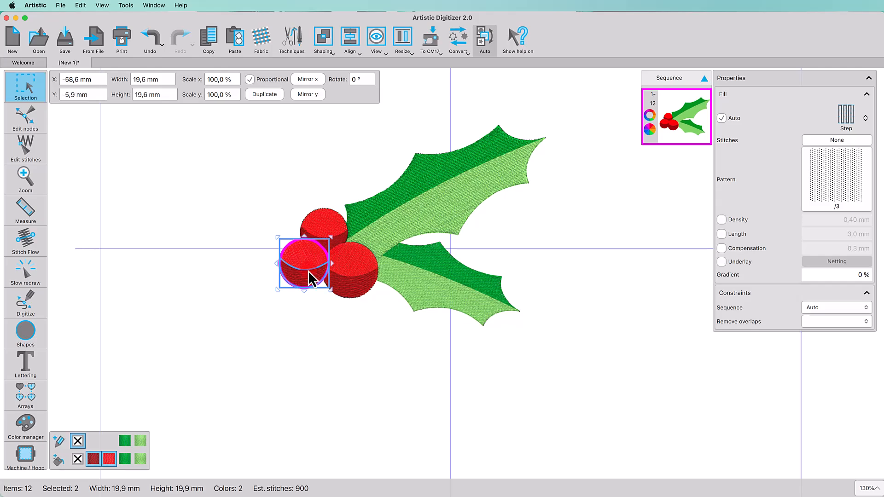
pyautogui.click(343, 363)
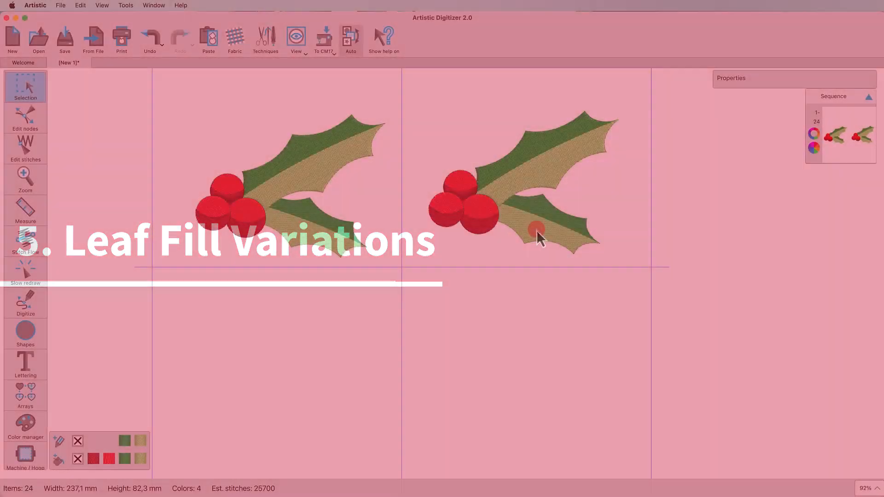
# Step: Give the right sprig's leaf sections a custom 1,00 mm fill density
pyautogui.click(537, 221)
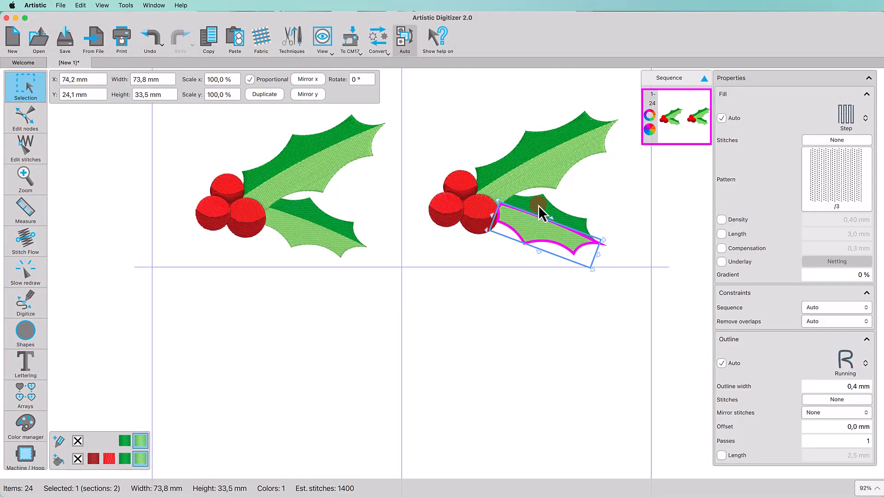
pyautogui.keyDown('shift'); pyautogui.click(535, 199); pyautogui.keyUp('shift')
pyautogui.keyDown('shift'); pyautogui.click(556, 174); pyautogui.keyUp('shift')
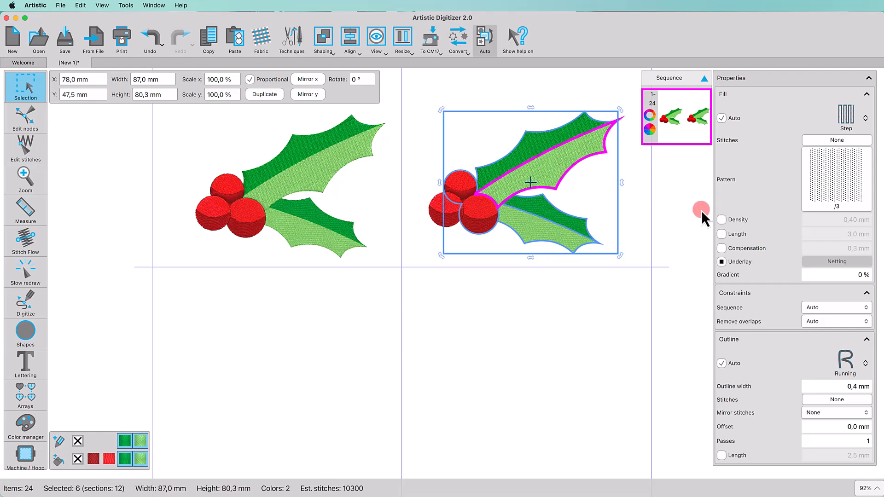
pyautogui.click(721, 220)
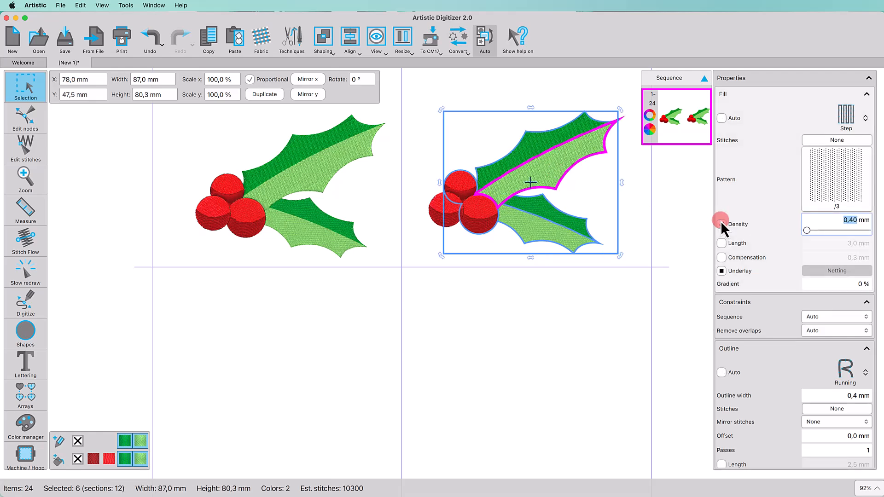
pyautogui.press('Return')
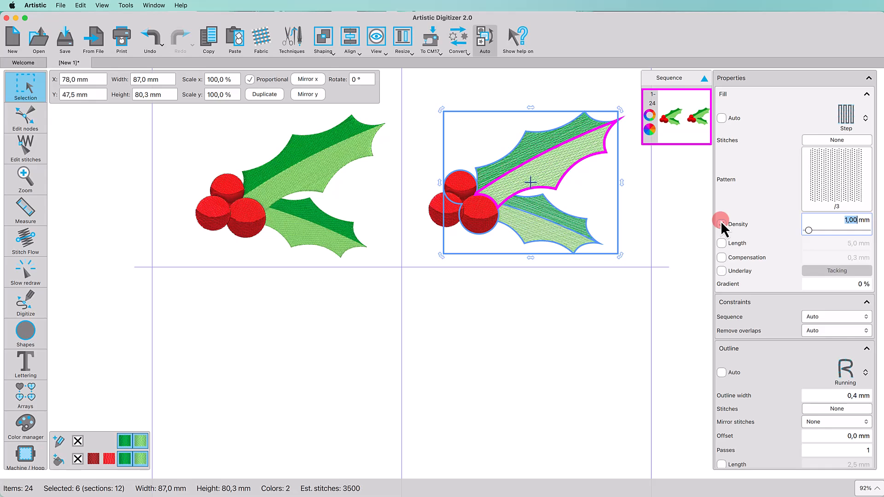
pyautogui.click(549, 295)
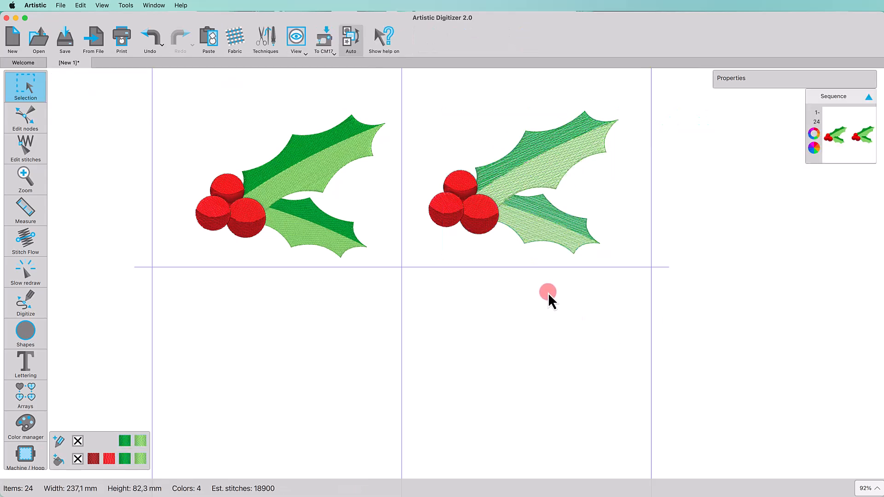
# Step: Redraw stitch directions on the upper leaf's dark-green and light-green sections
pyautogui.scroll(3, 519, 277)
pyautogui.scroll(2, 519, 277)
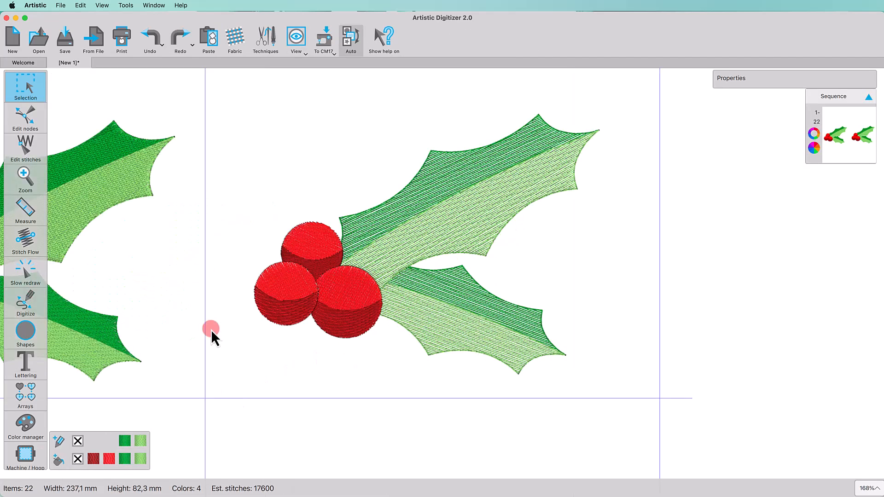
pyautogui.click(21, 251)
pyautogui.click(459, 190)
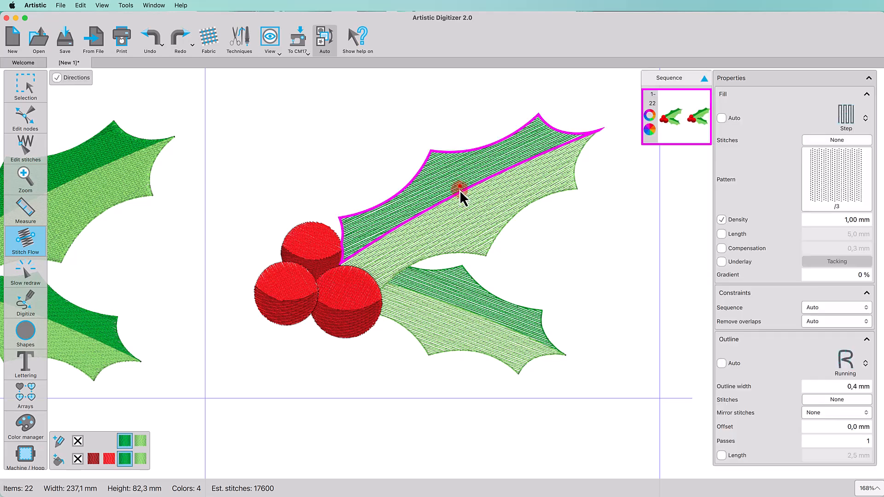
pyautogui.moveTo(471, 153); pyautogui.dragTo(470, 151)
pyautogui.click(429, 214)
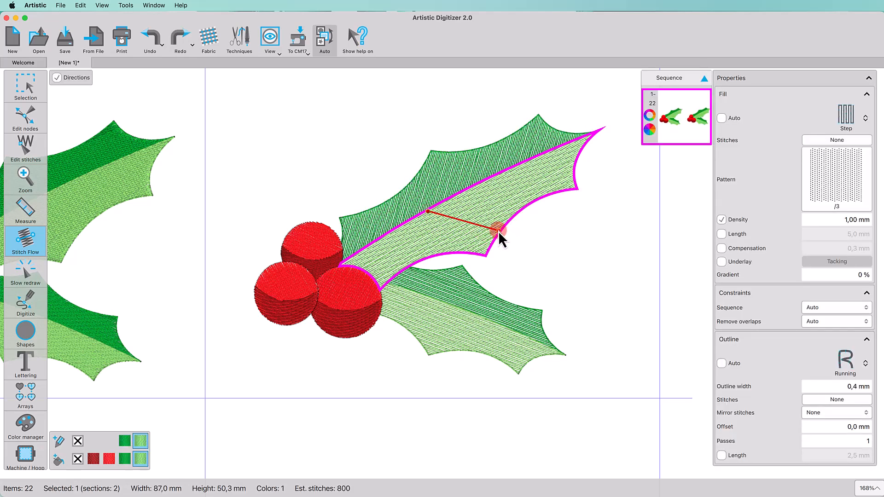
pyautogui.moveTo(498, 231); pyautogui.dragTo(498, 231)
# Step: Redraw stitch directions on the lower leaf's dark-green and light-green sections
pyautogui.click(459, 292)
pyautogui.moveTo(475, 294); pyautogui.dragTo(482, 288)
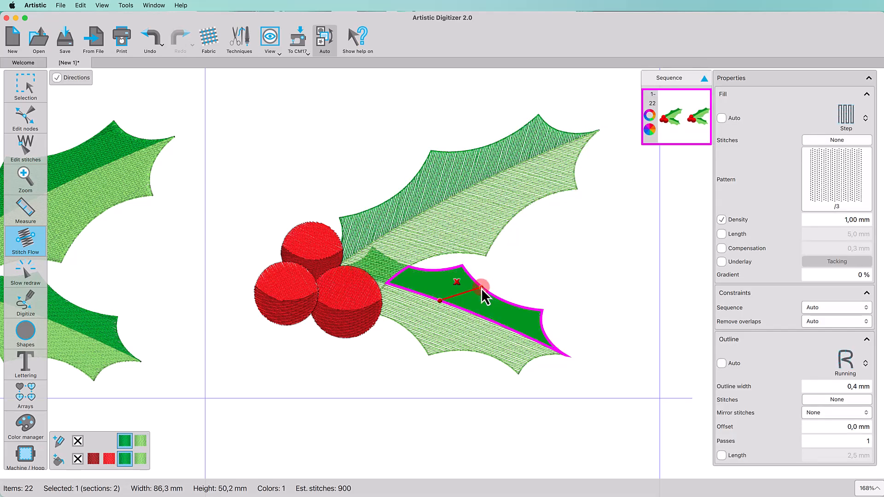
pyautogui.click(434, 305)
pyautogui.moveTo(448, 348); pyautogui.dragTo(449, 350)
pyautogui.click(439, 385)
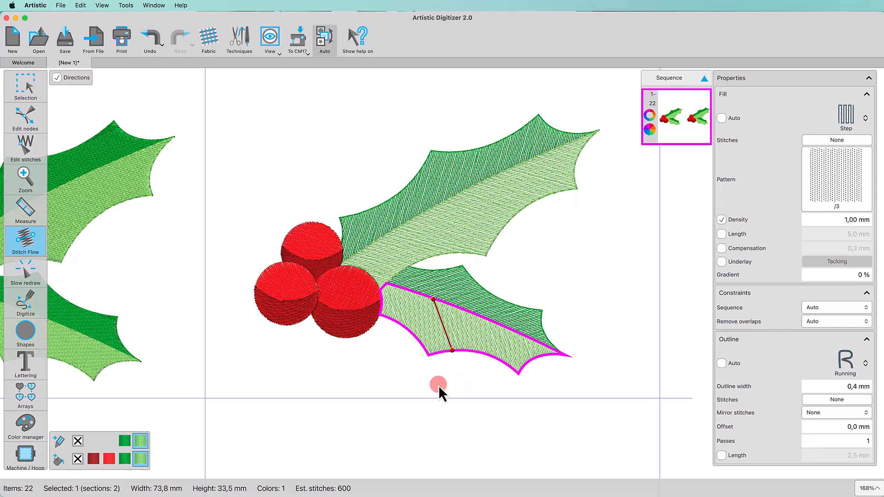
pyautogui.click(25, 85)
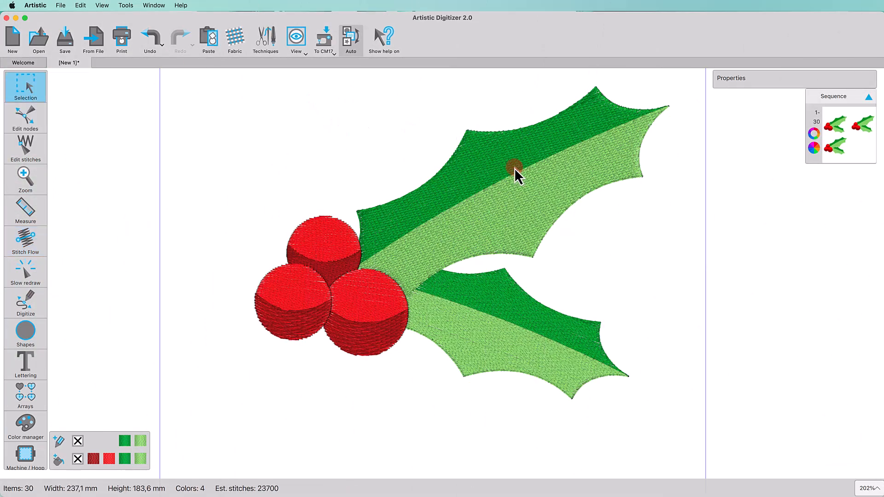
# Step: Switch the third sprig's leaf sections from Step to Satin fill with no outline
pyautogui.click(525, 216)
pyautogui.keyDown('shift'); pyautogui.click(545, 319); pyautogui.keyUp('shift')
pyautogui.keyDown('shift'); pyautogui.click(482, 355); pyautogui.keyUp('shift')
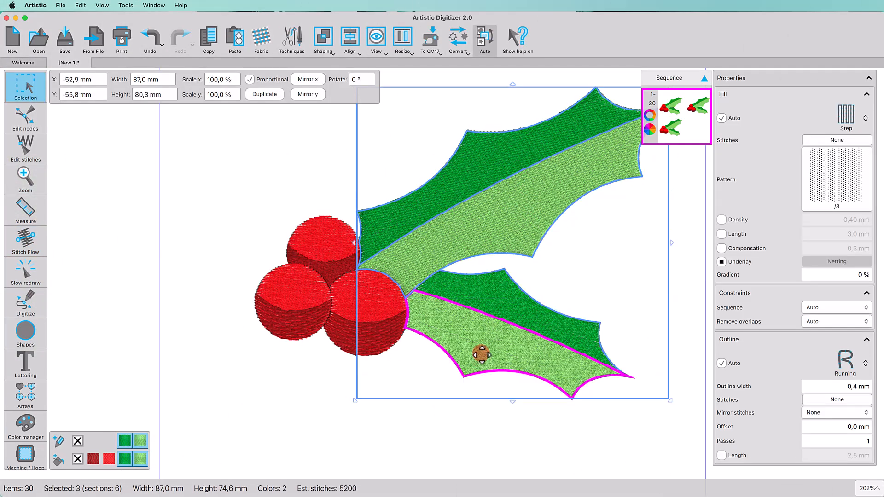
pyautogui.click(847, 123)
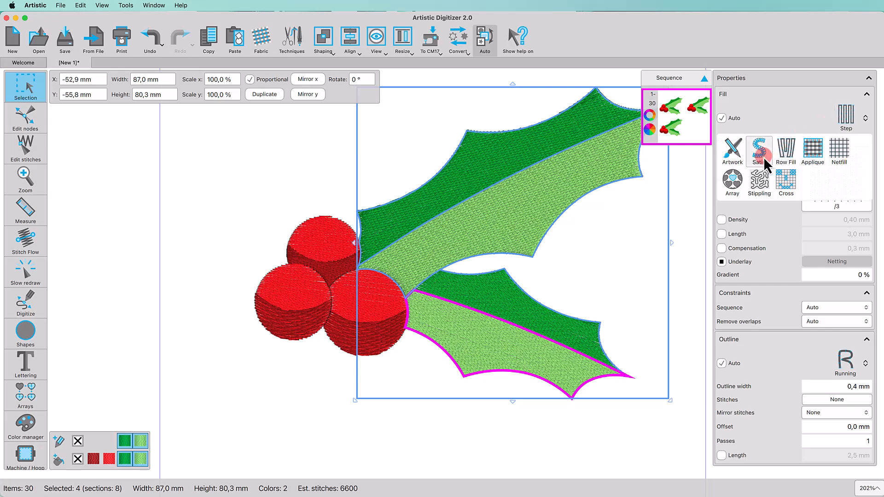
pyautogui.click(704, 129)
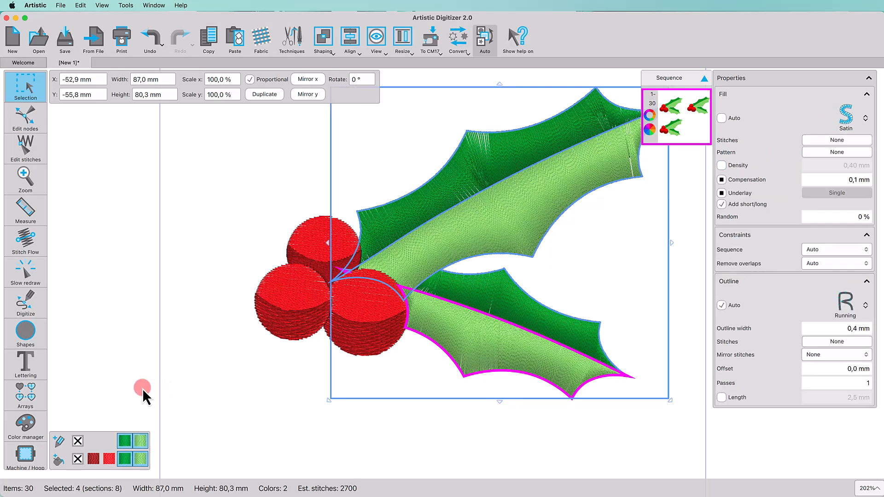
pyautogui.click(78, 442)
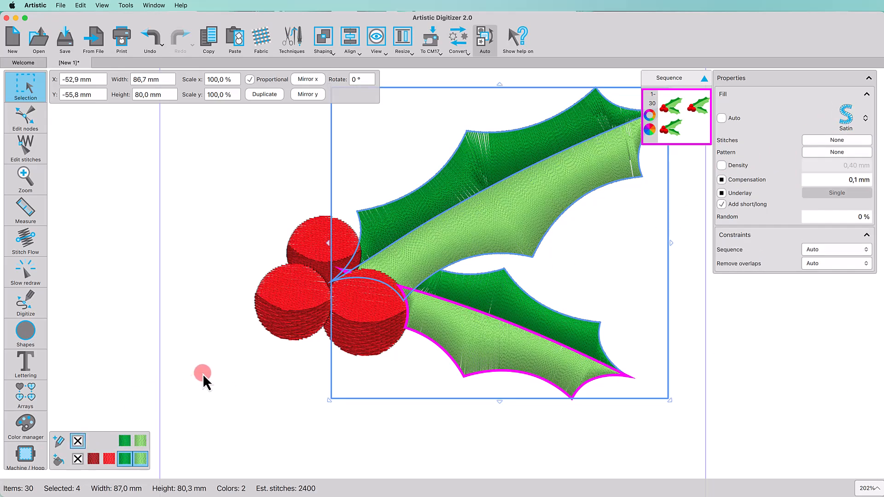
# Step: Draw two stitch directions on each of the upper leaf's dark-green and light-green sections
pyautogui.hscroll(4, 203, 374)
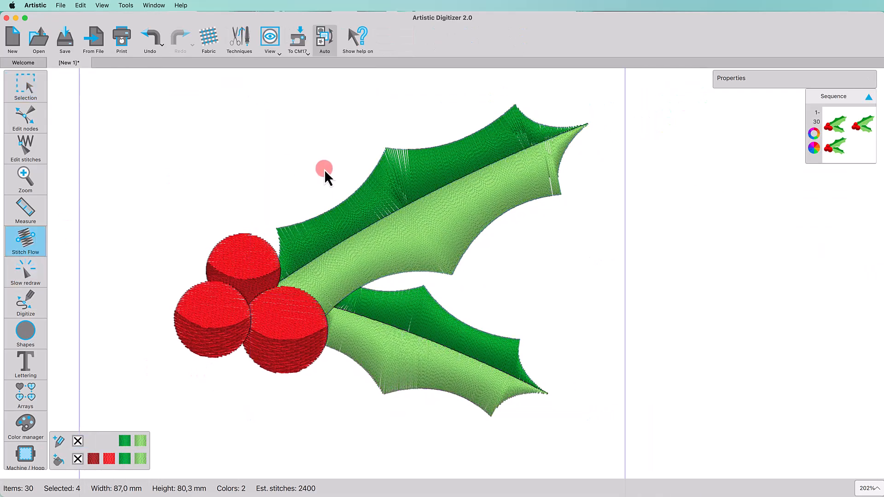
pyautogui.click(369, 191)
pyautogui.moveTo(385, 149); pyautogui.dragTo(410, 204)
pyautogui.moveTo(515, 105)
pyautogui.mouseDown()
pyautogui.moveTo(512, 148)
pyautogui.moveTo(529, 165)
pyautogui.mouseUp()
pyautogui.click(495, 186)
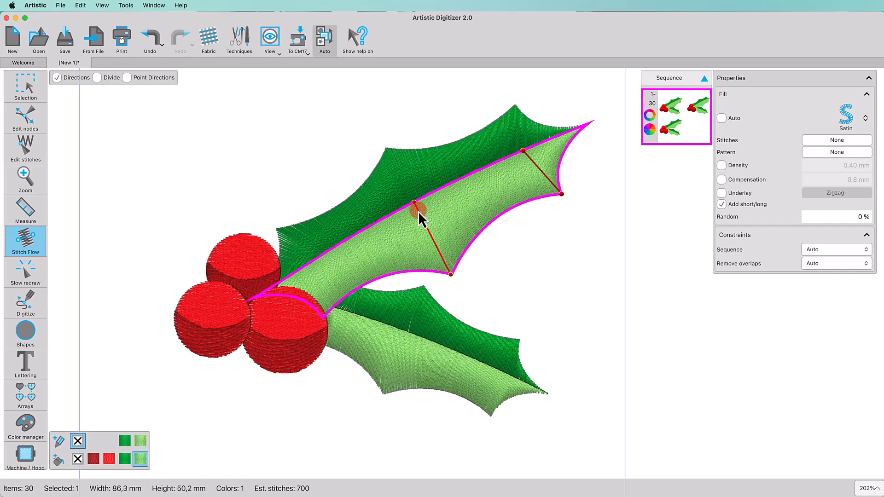
pyautogui.moveTo(418, 211); pyautogui.dragTo(418, 213)
pyautogui.moveTo(319, 269); pyautogui.dragTo(319, 268)
# Step: Draw stitch directions on the lower leaf: one on dark-green, two on light-green
pyautogui.click(445, 346)
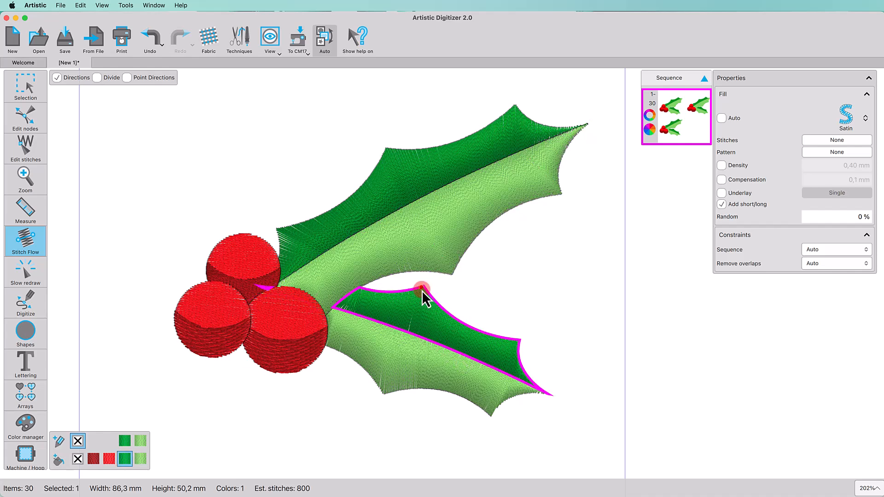
pyautogui.moveTo(421, 289); pyautogui.dragTo(409, 336)
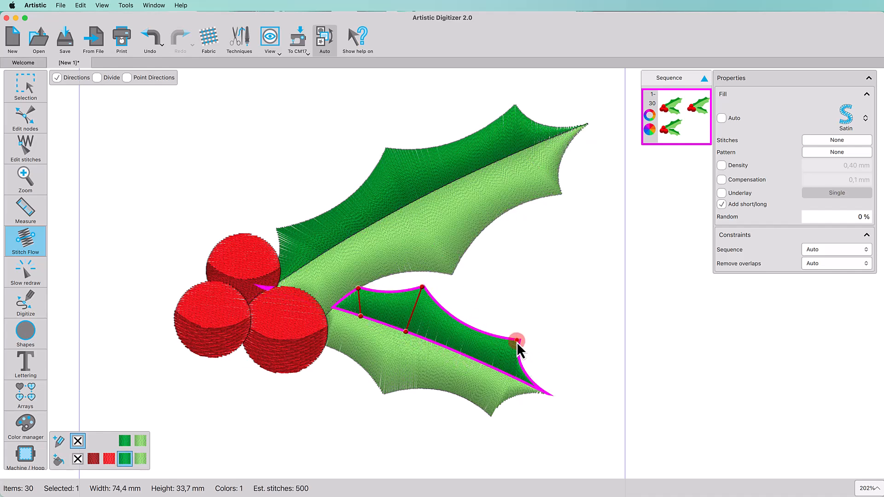
pyautogui.click(493, 412)
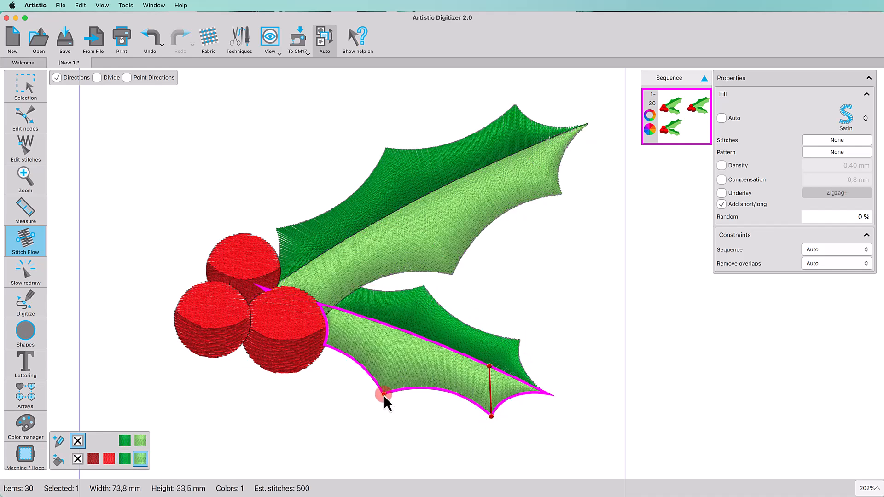
pyautogui.moveTo(383, 395); pyautogui.dragTo(410, 333)
pyautogui.moveTo(324, 346); pyautogui.dragTo(355, 315)
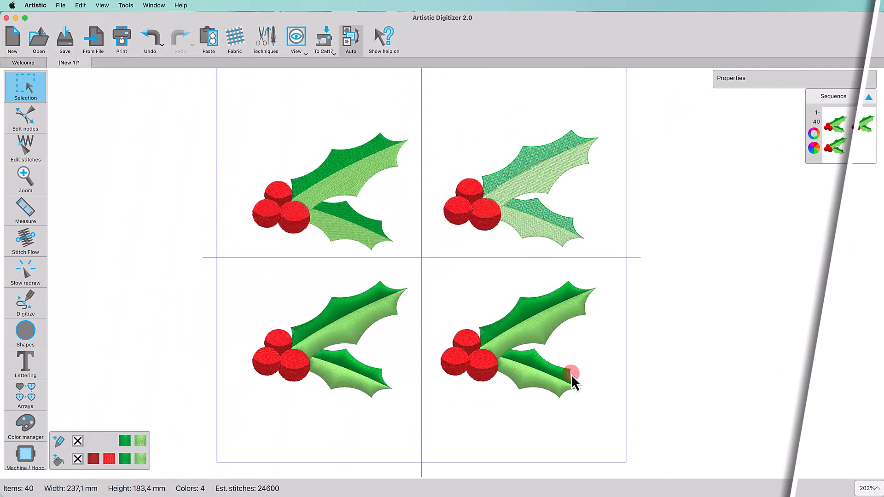
# Step: Apply the /5 dbl stitch pattern to the fourth sprig's leaf sections
pyautogui.scroll(5, 571, 372)
pyautogui.click(455, 179)
pyautogui.keyDown('shift'); pyautogui.click(452, 294); pyautogui.keyUp('shift')
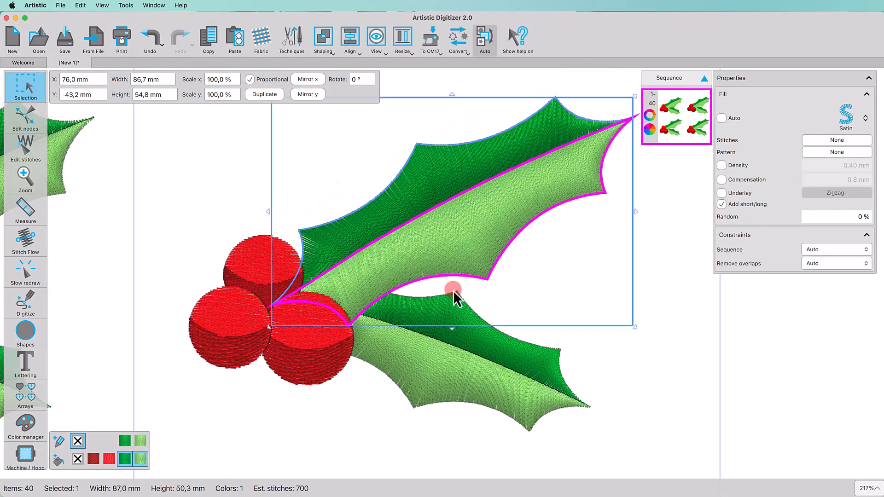
pyautogui.keyDown('shift'); pyautogui.click(430, 375); pyautogui.keyUp('shift')
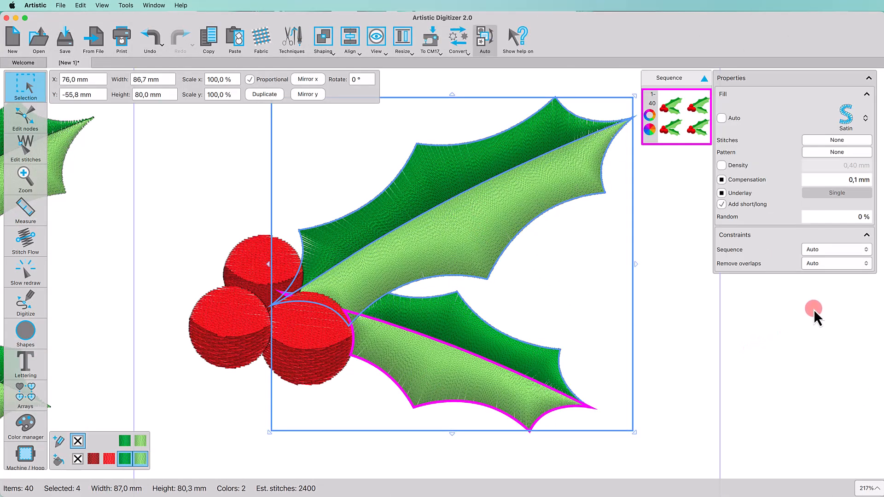
pyautogui.click(814, 154)
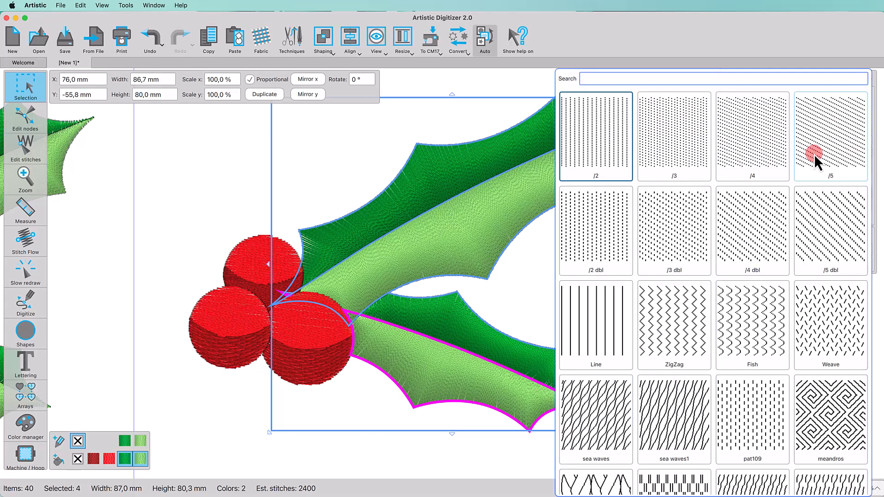
pyautogui.click(820, 229)
# Step: Inspect the stitch directions on all four leaf sections, then zoom out
pyautogui.click(25, 239)
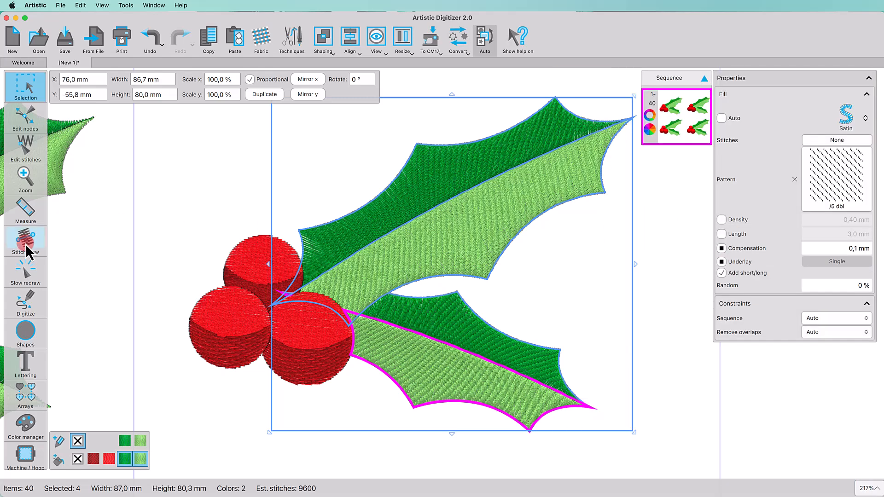
pyautogui.click(349, 258)
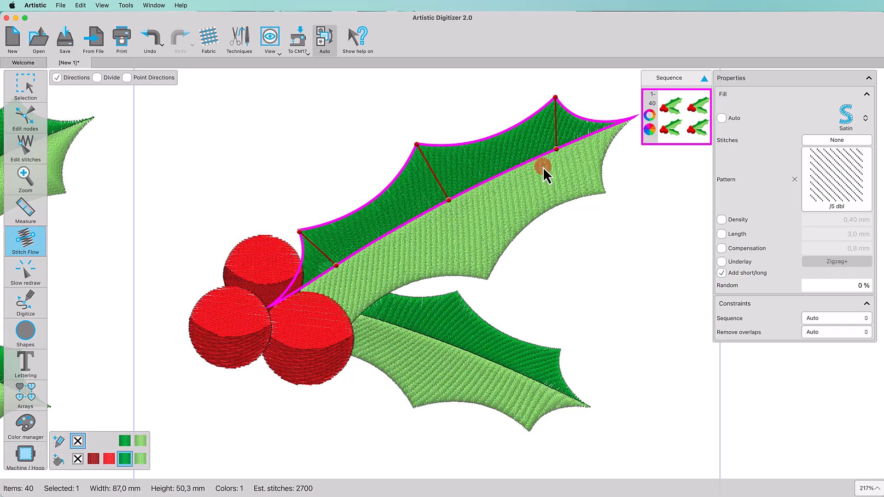
pyautogui.click(442, 207)
pyautogui.click(530, 377)
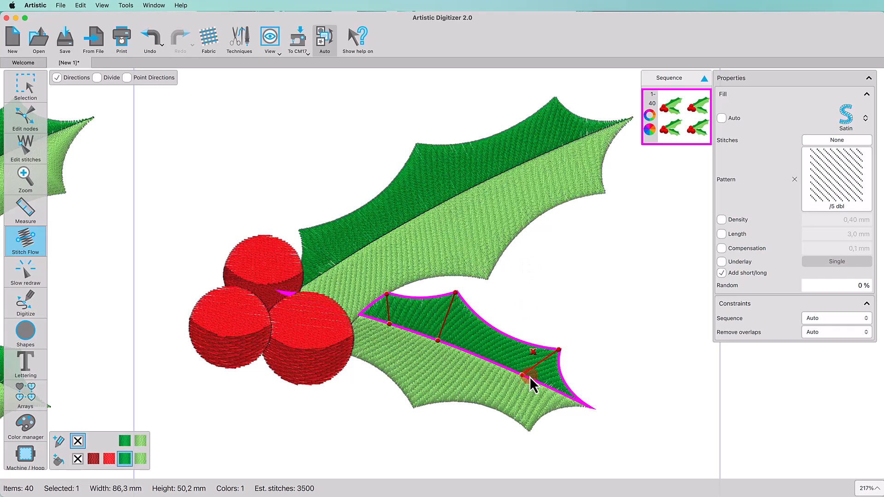
pyautogui.click(415, 385)
pyautogui.click(362, 437)
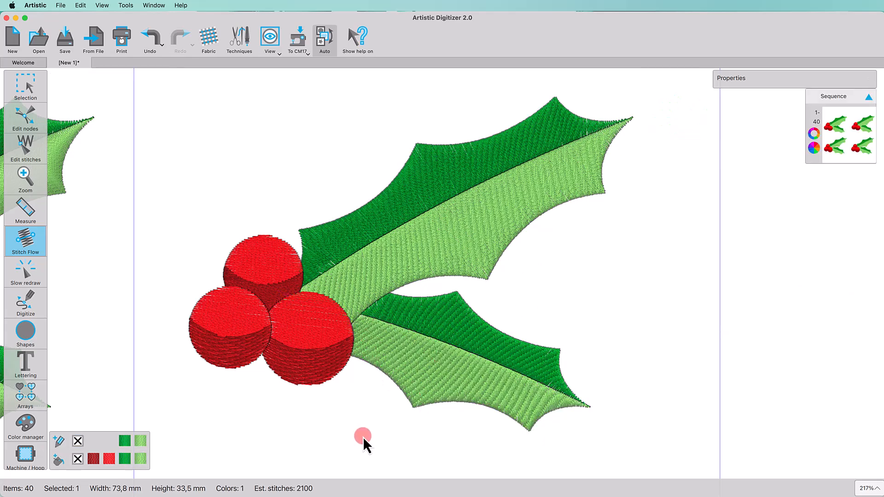
pyautogui.scroll(-5, 387, 401)
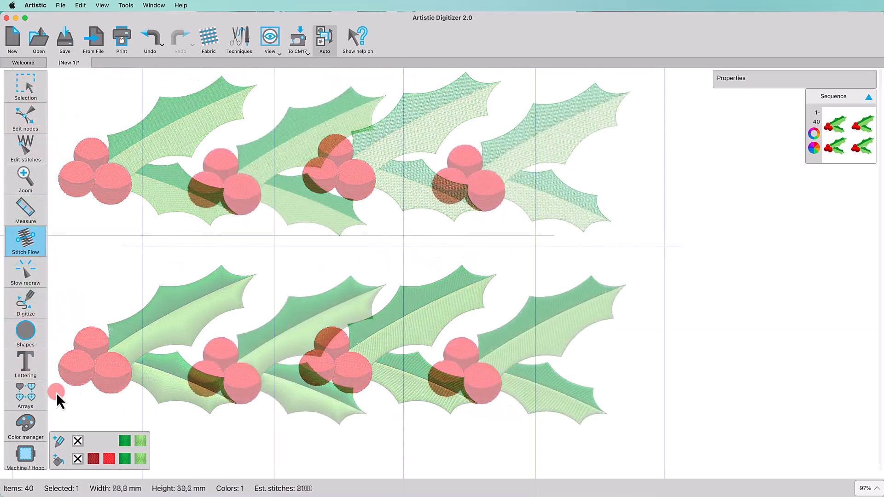